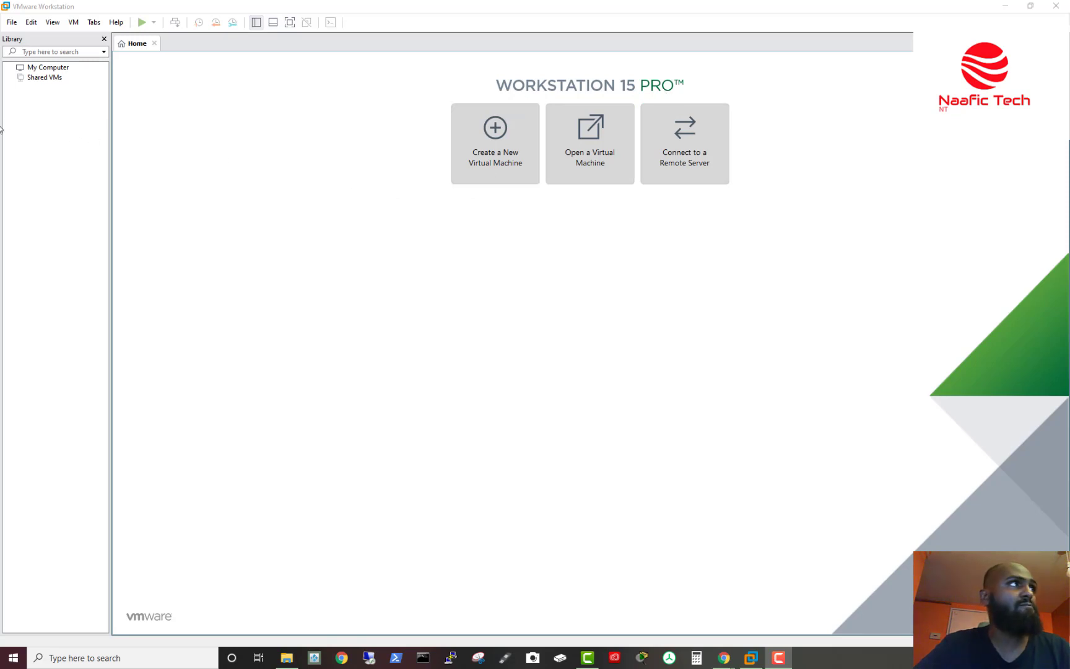
Step: Start the New Virtual Machine wizard from the File menu with the Typical configuration
click(12, 24)
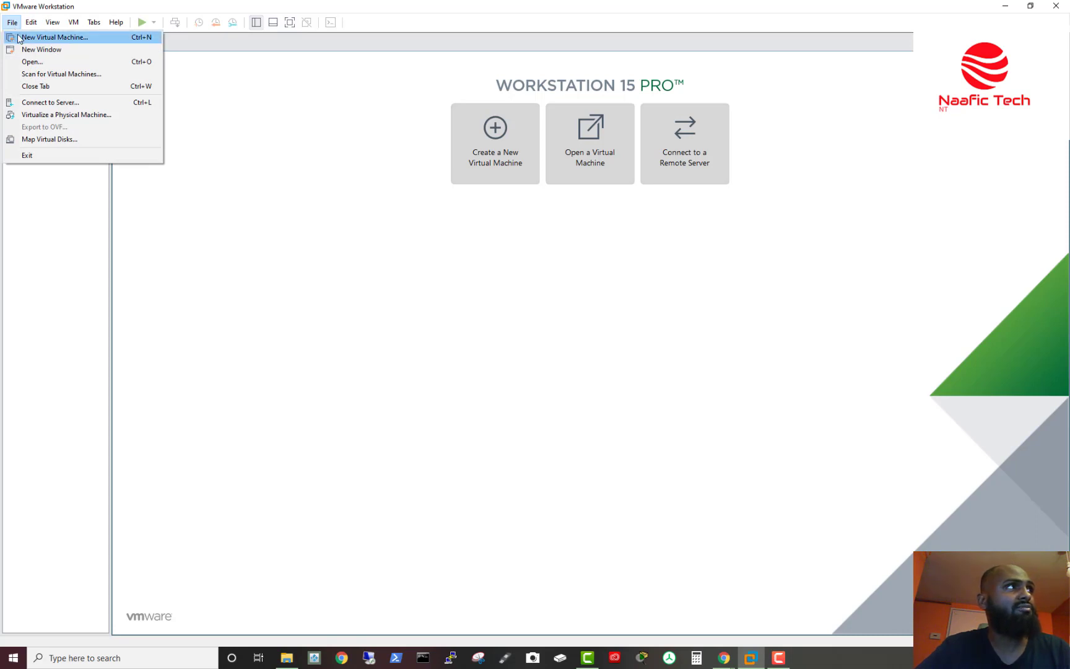
click(54, 37)
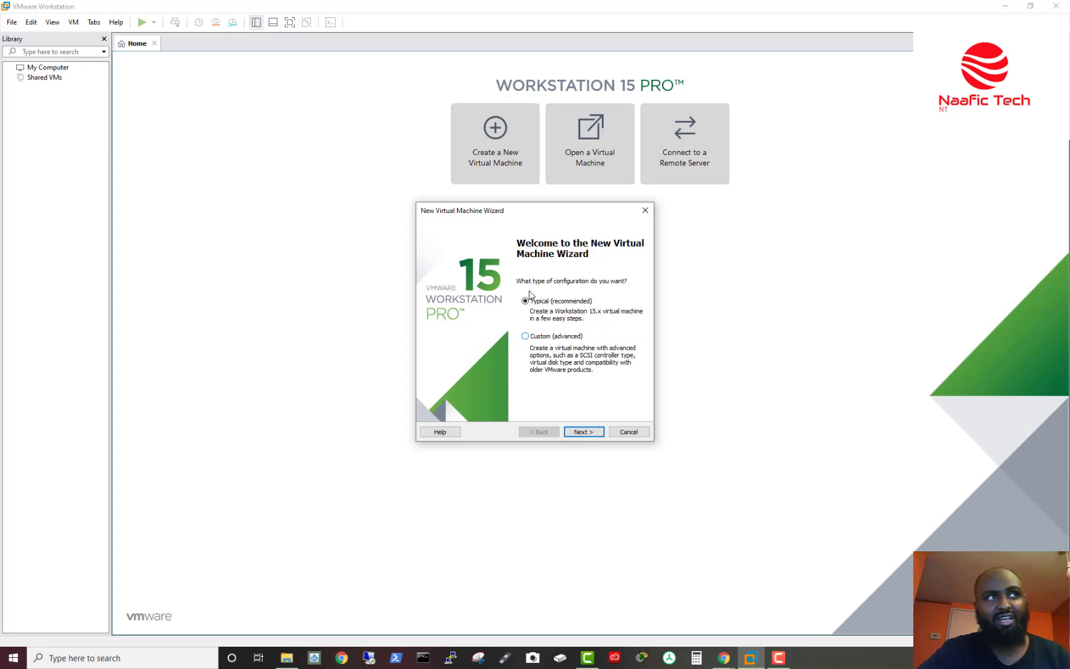
click(584, 432)
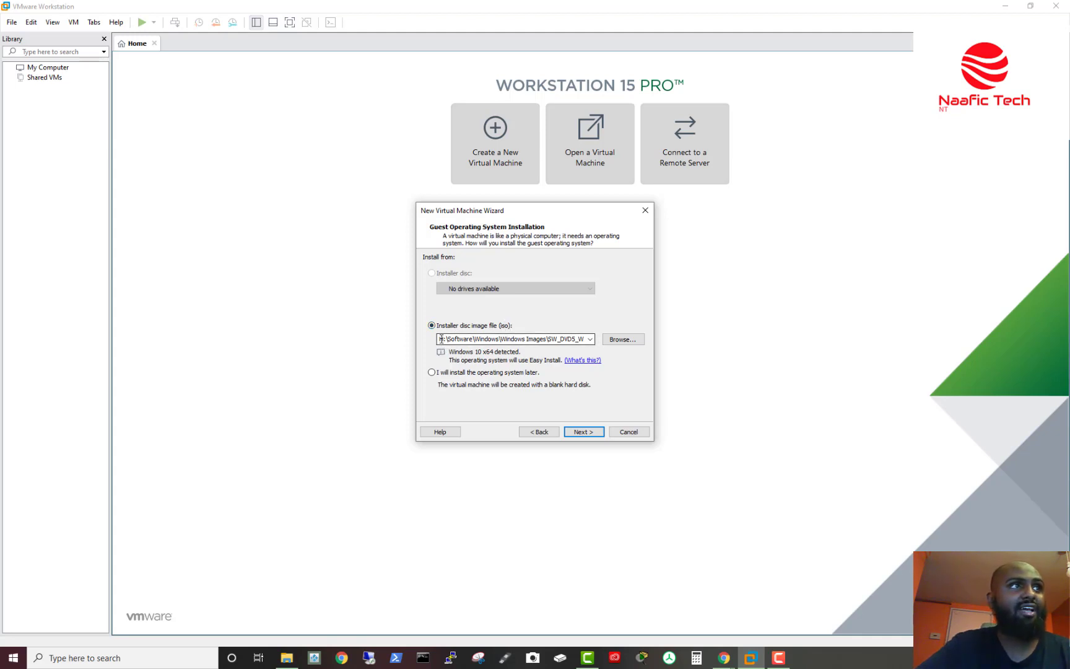
Step: Check the Windows 10 x64 installer disc image path and accept it
click(471, 337)
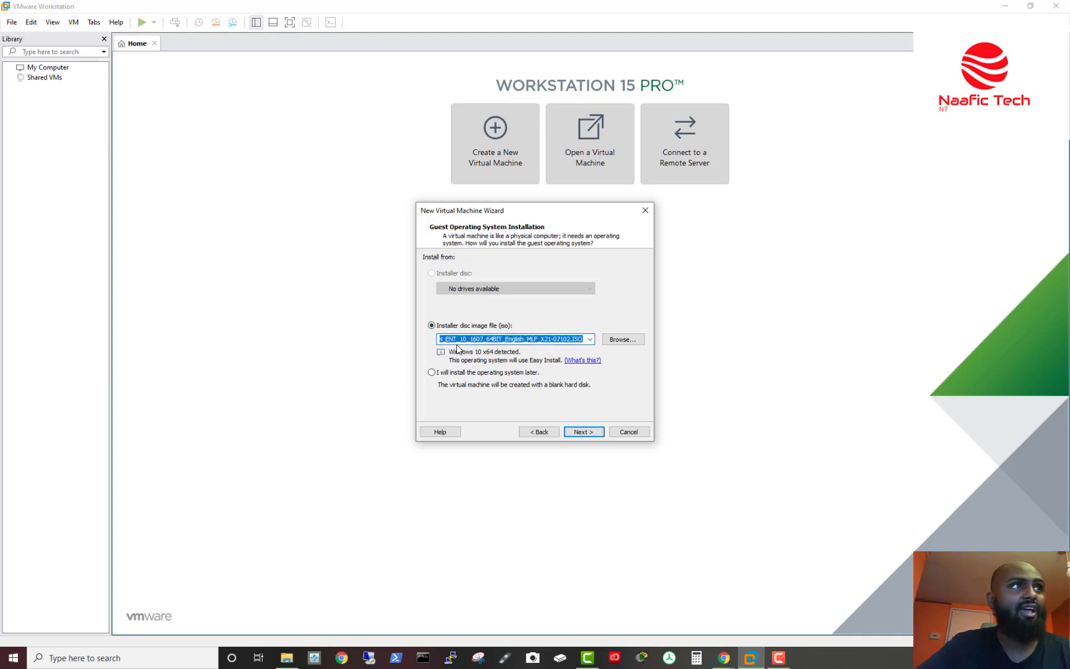
click(461, 339)
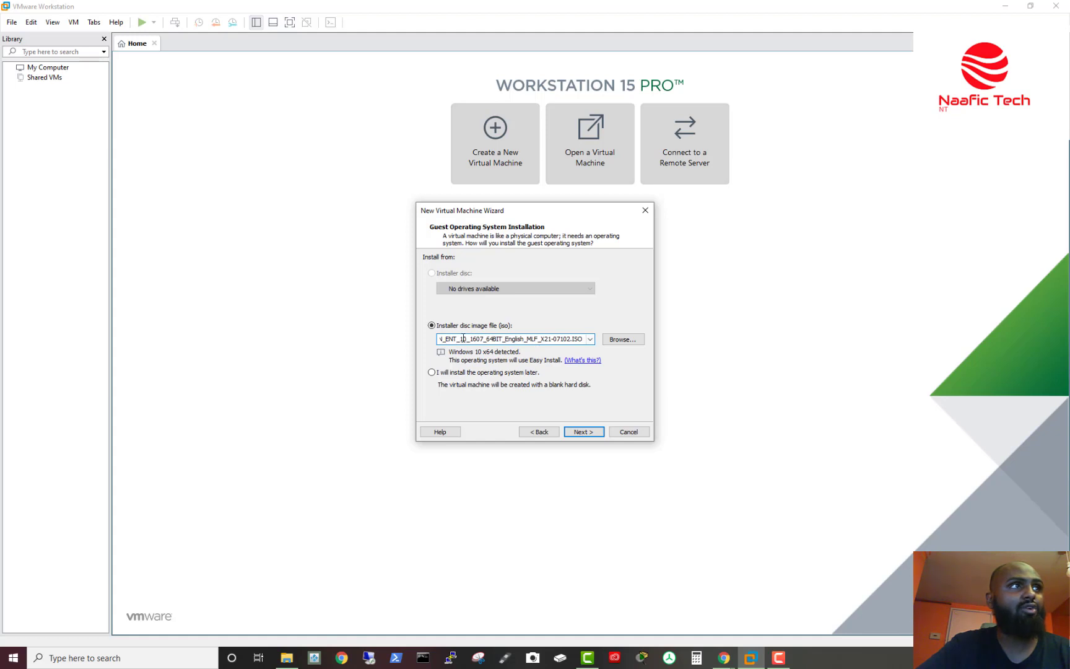
key(Left)
key(Left)
key(Left)
key(Left)
key(Left)
key(Left)
key(Left)
key(Left)
key(Left)
key(Left)
key(Left)
key(Left)
key(Left)
key(Left)
key(Left)
key(Left)
key(Left)
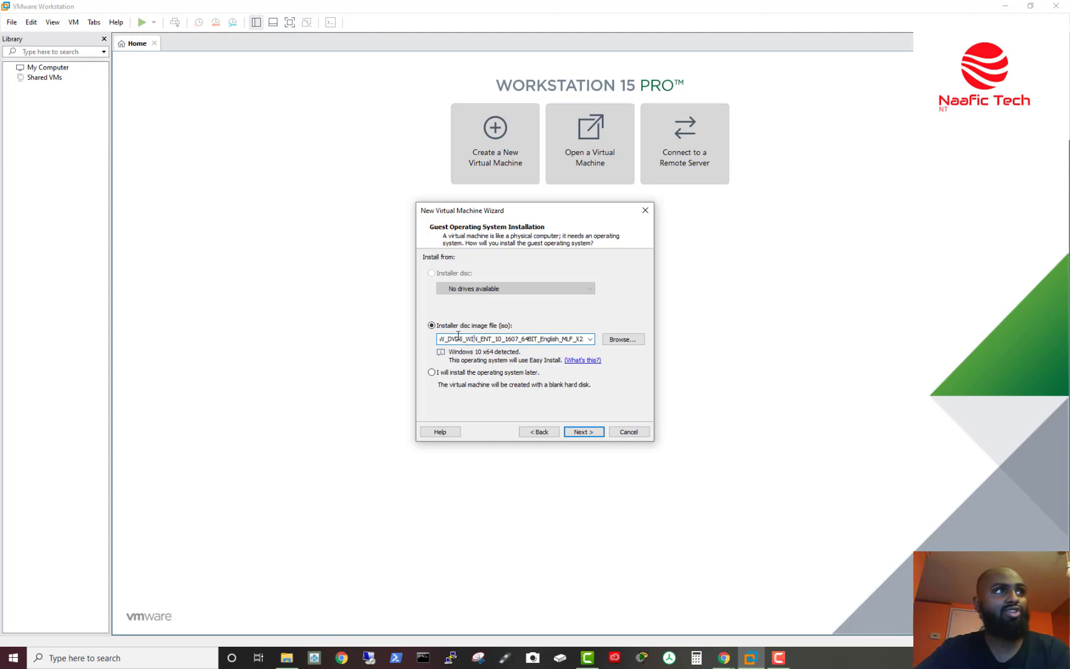
key(Left)
key(Left)
key(Left)
key(Left)
key(Left)
key(Left)
key(Left)
key(Left)
key(Left)
key(Left)
key(Left)
key(Left)
key(Left)
key(Left)
key(Left)
key(Left)
key(Left)
key(Left)
key(Left)
key(Left)
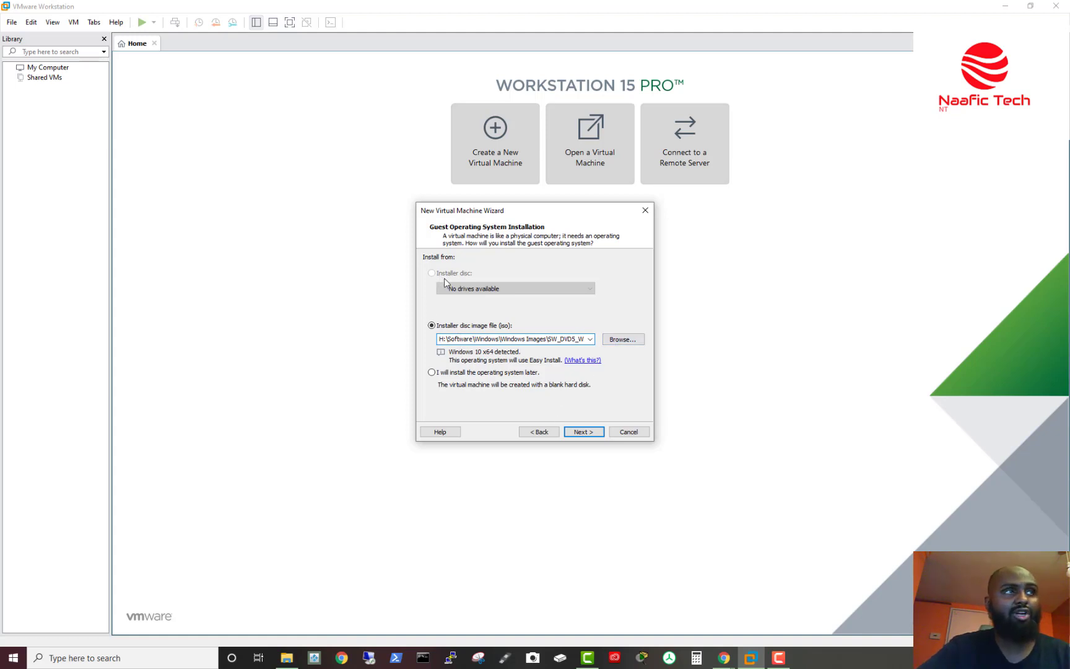
click(588, 433)
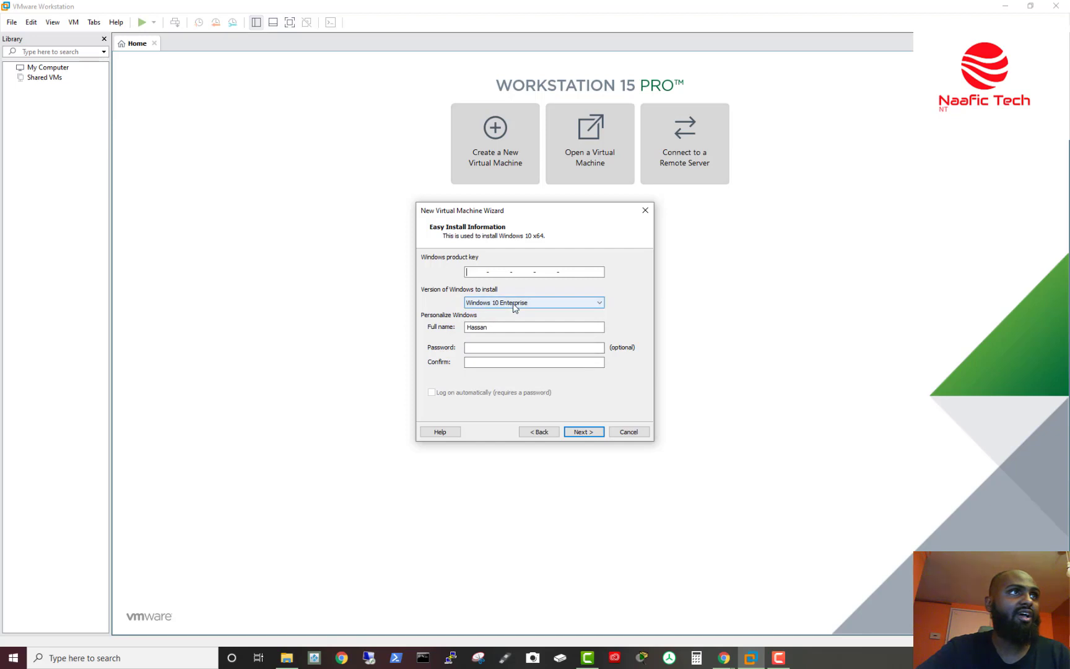
Step: Enter the account's full name, then set and confirm the account password for Easy Install
key(Tab)
key(Tab)
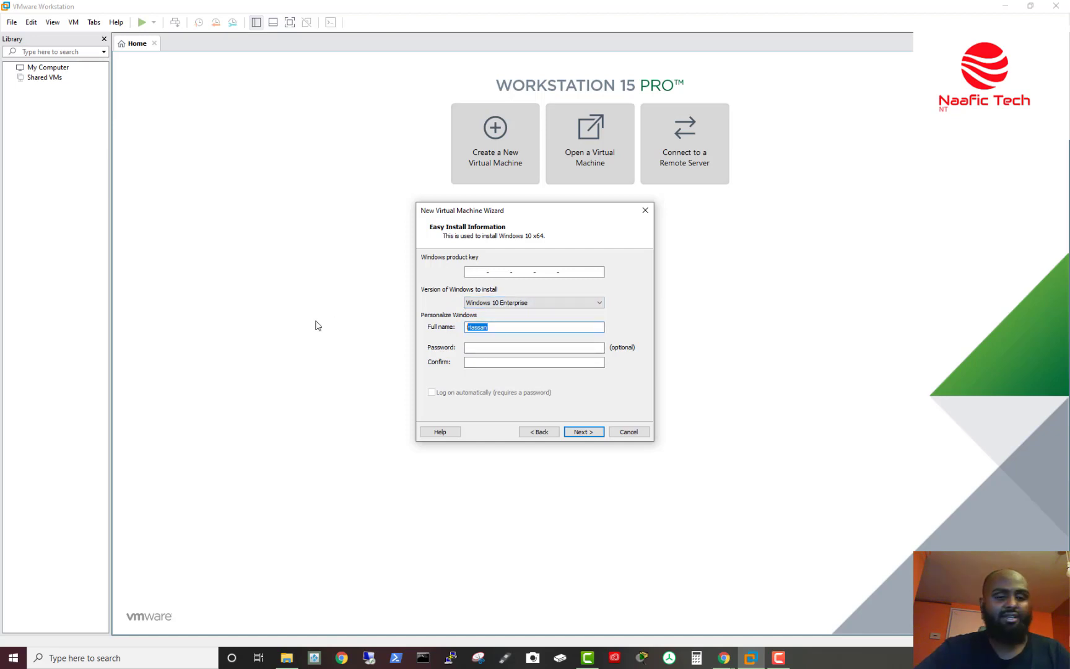
text(Naa)
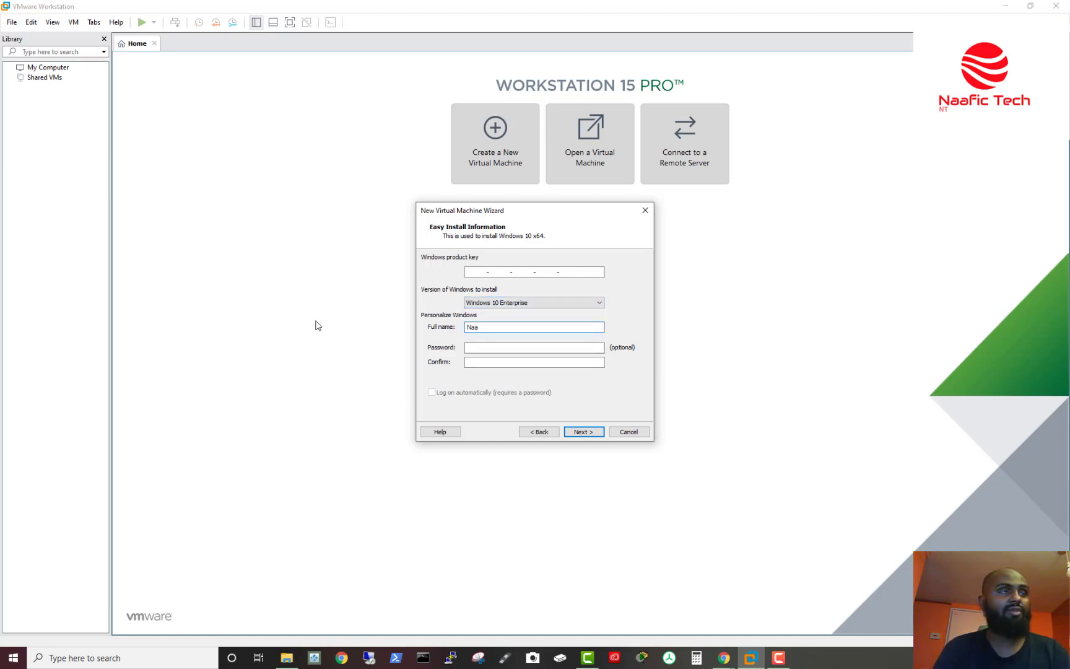
text(fic )
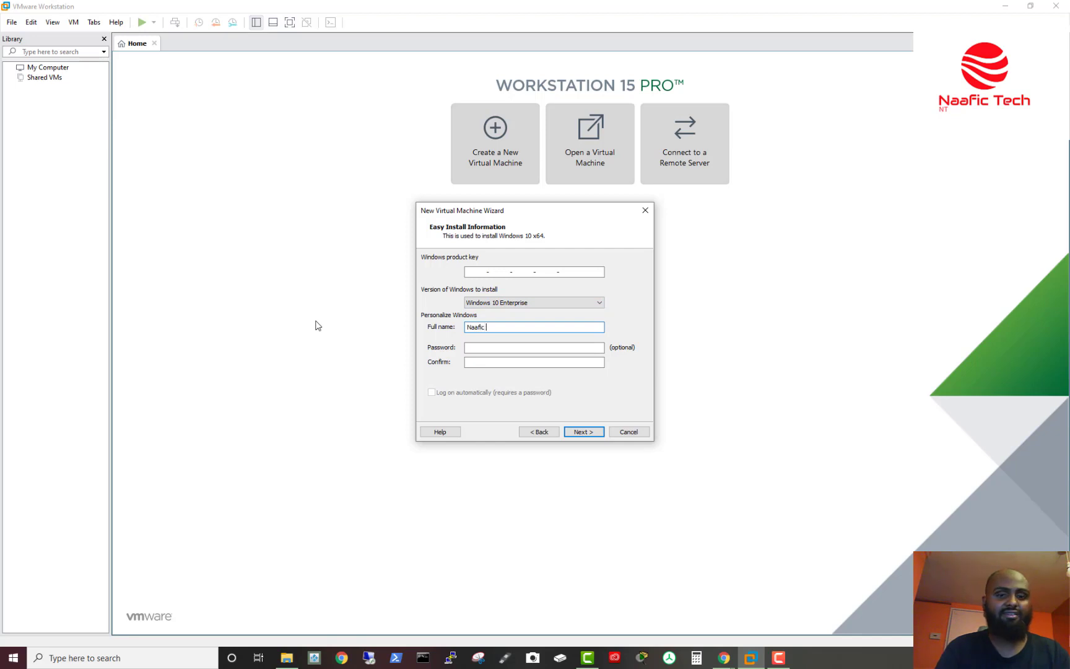
text(Tech)
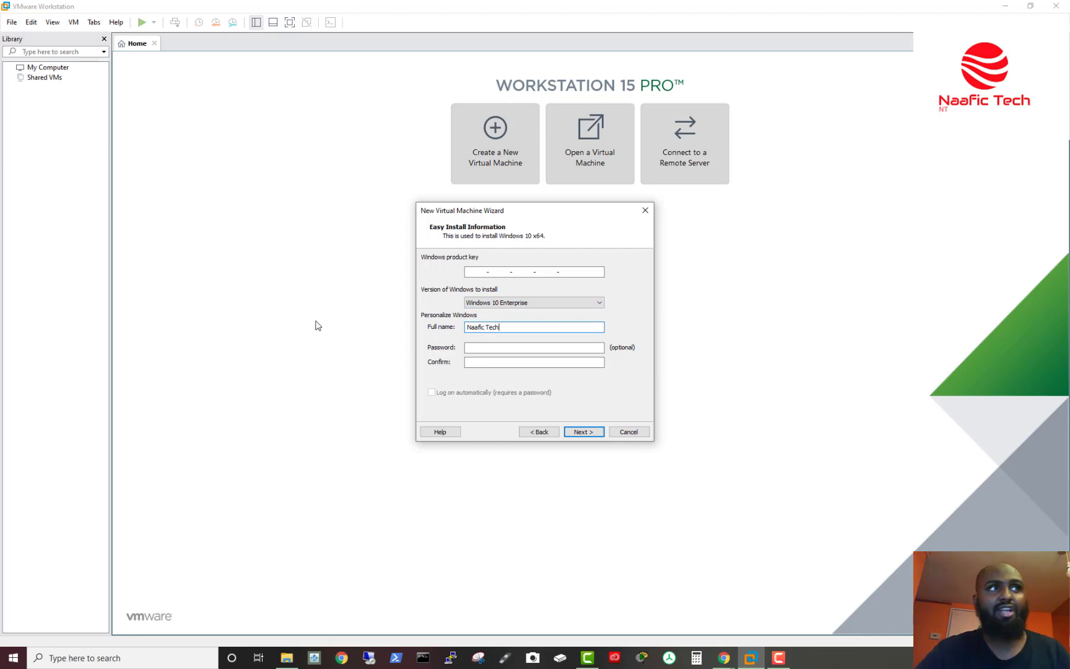
click(544, 347)
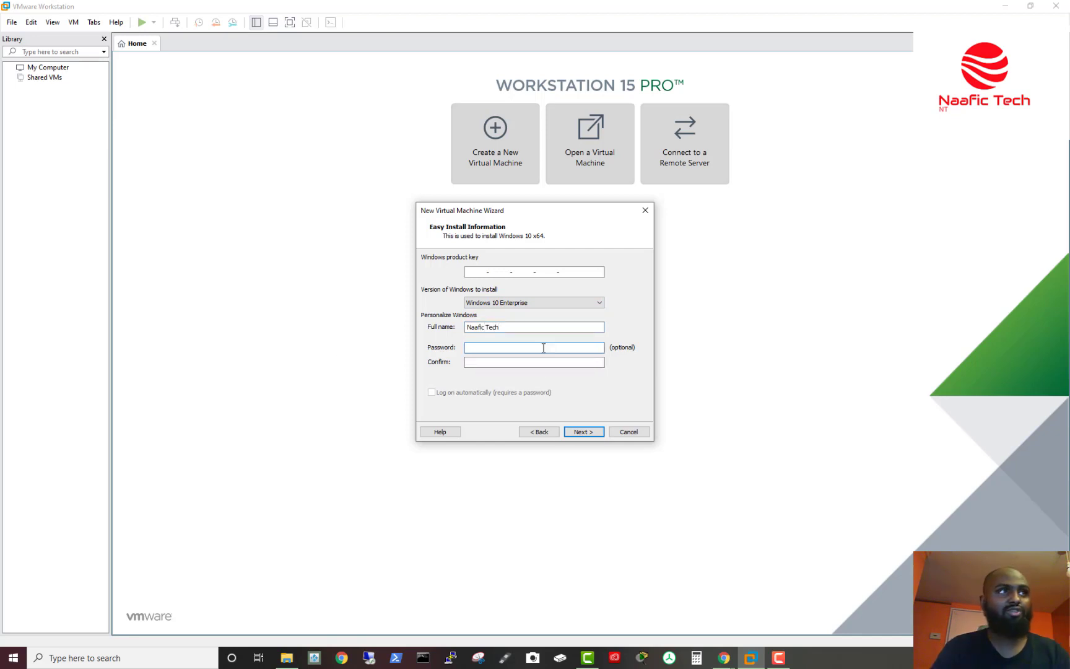
text(123456)
key(Tab)
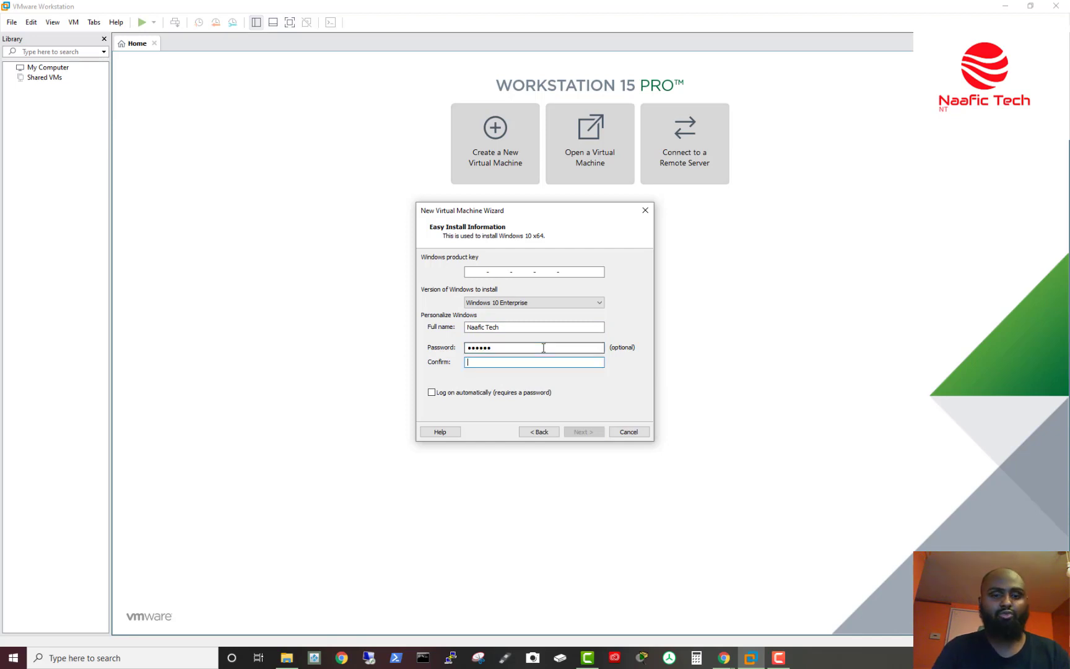
text(123456)
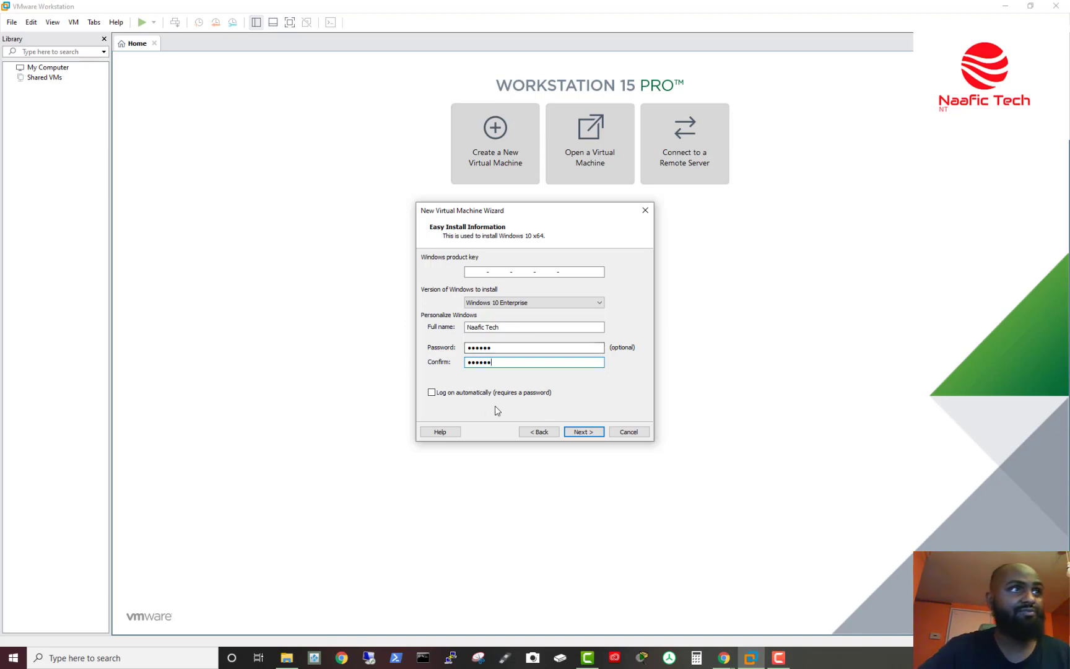
click(583, 431)
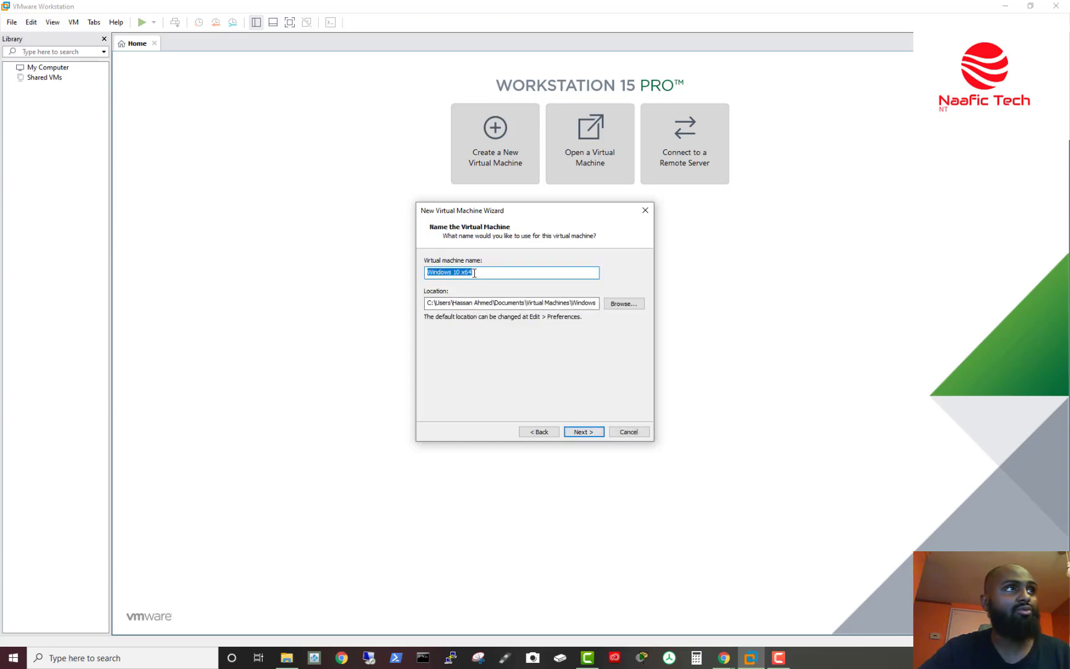
Step: Browse for a storage folder, then cancel the folder picker without changes
click(624, 303)
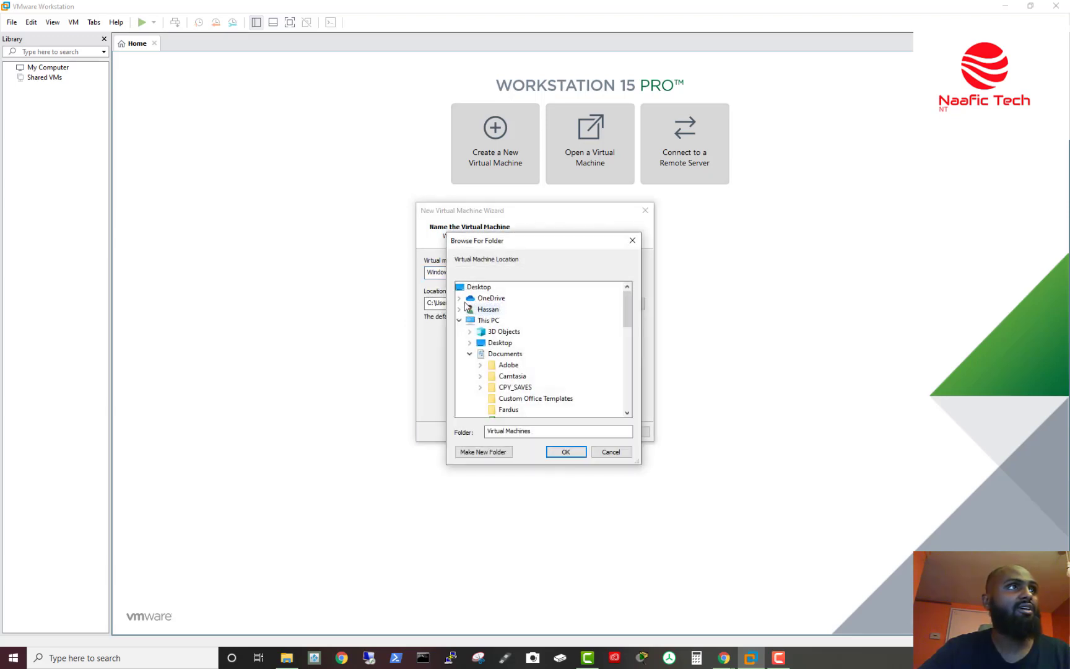
drag(511, 246, 474, 238)
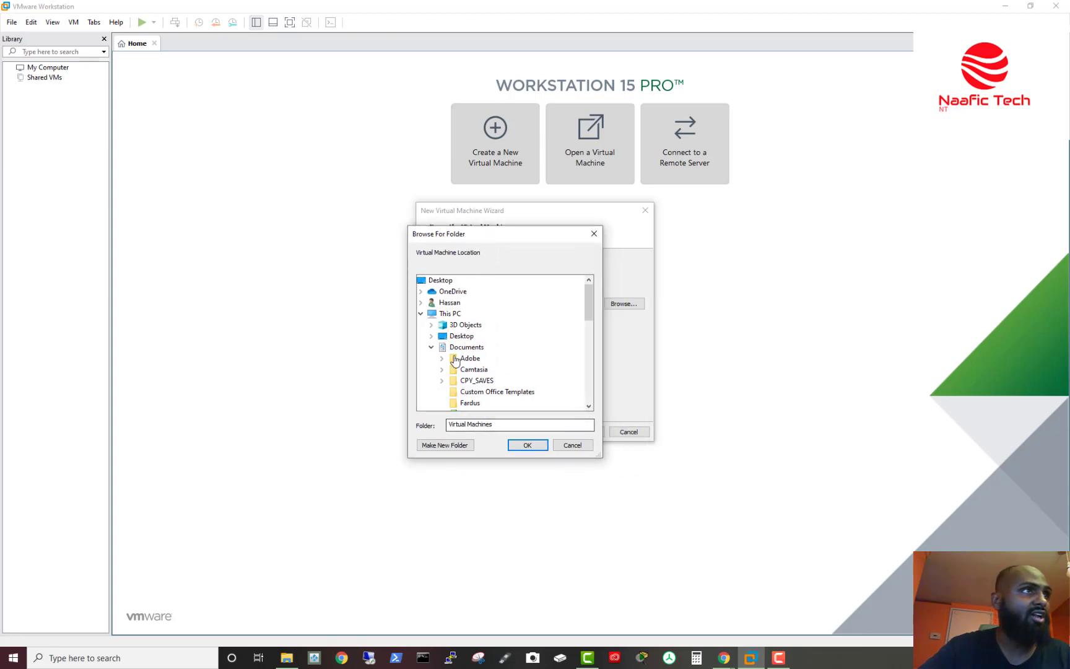
click(467, 346)
click(431, 346)
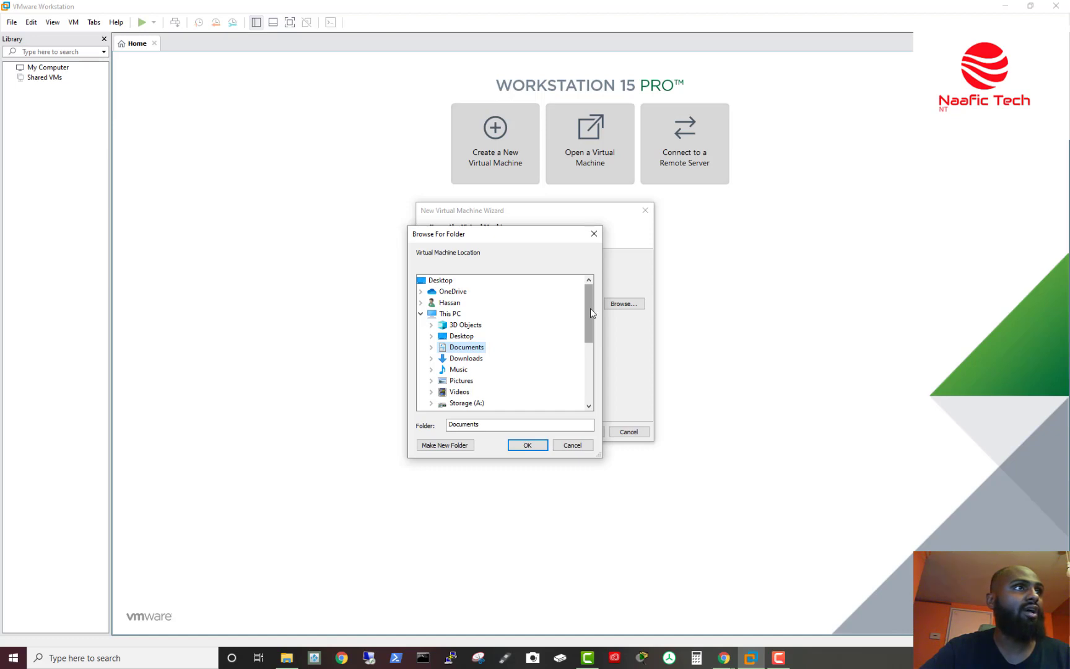
click(572, 444)
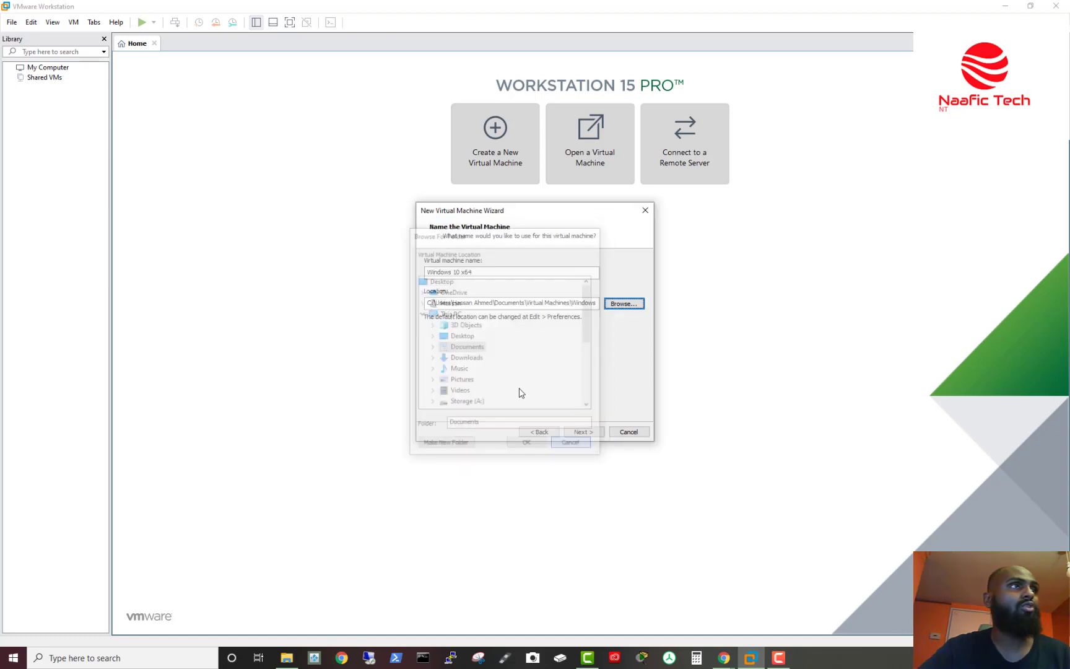
Step: Replace the virtual machine location with H:\VMs\Win10
double_click(531, 304)
click(532, 304)
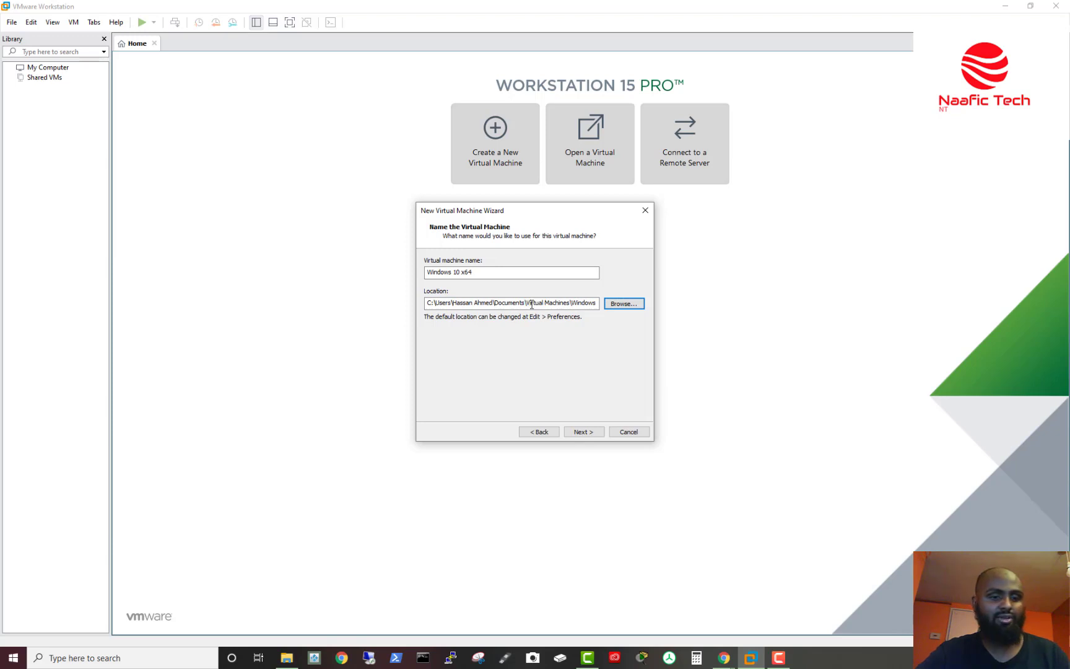
triple_click(531, 304)
text(H:\VMs)
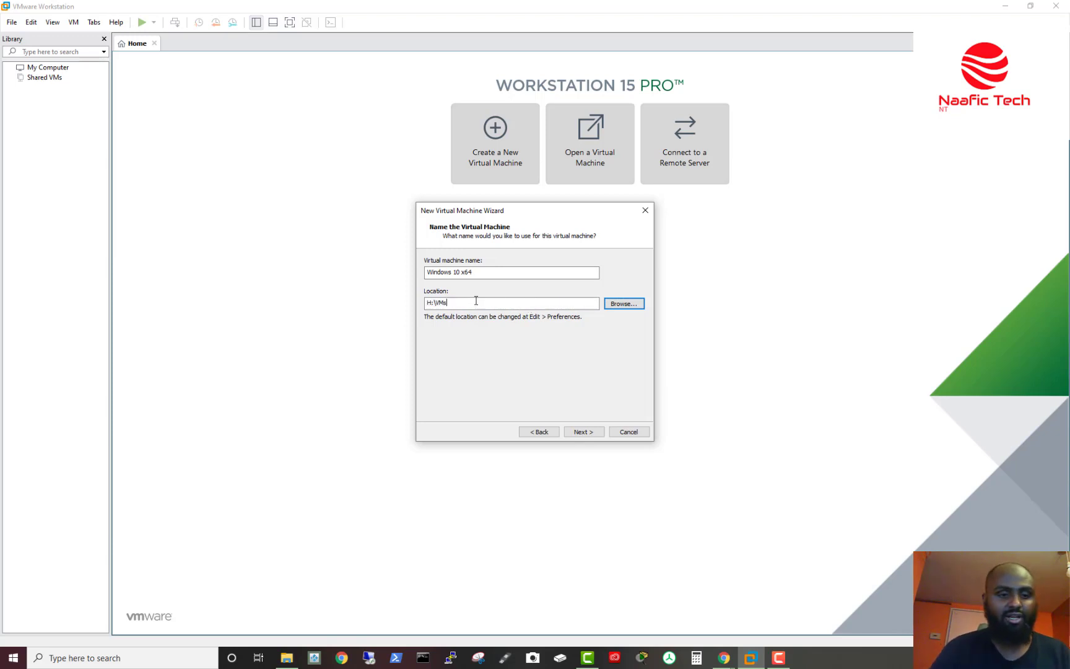
text(\)
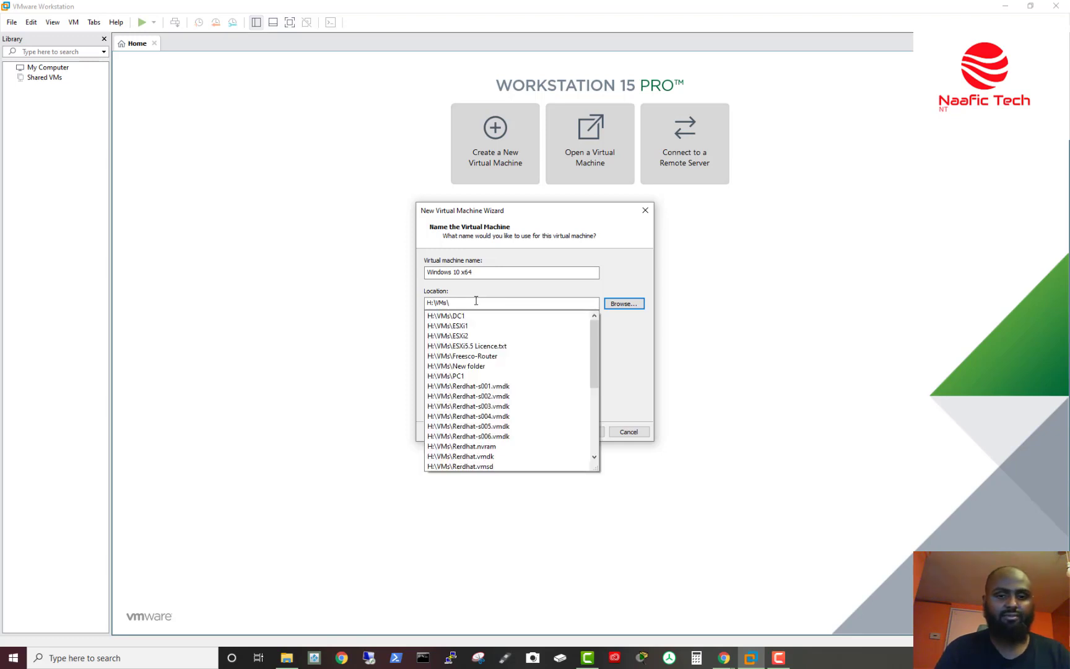
text(Win10)
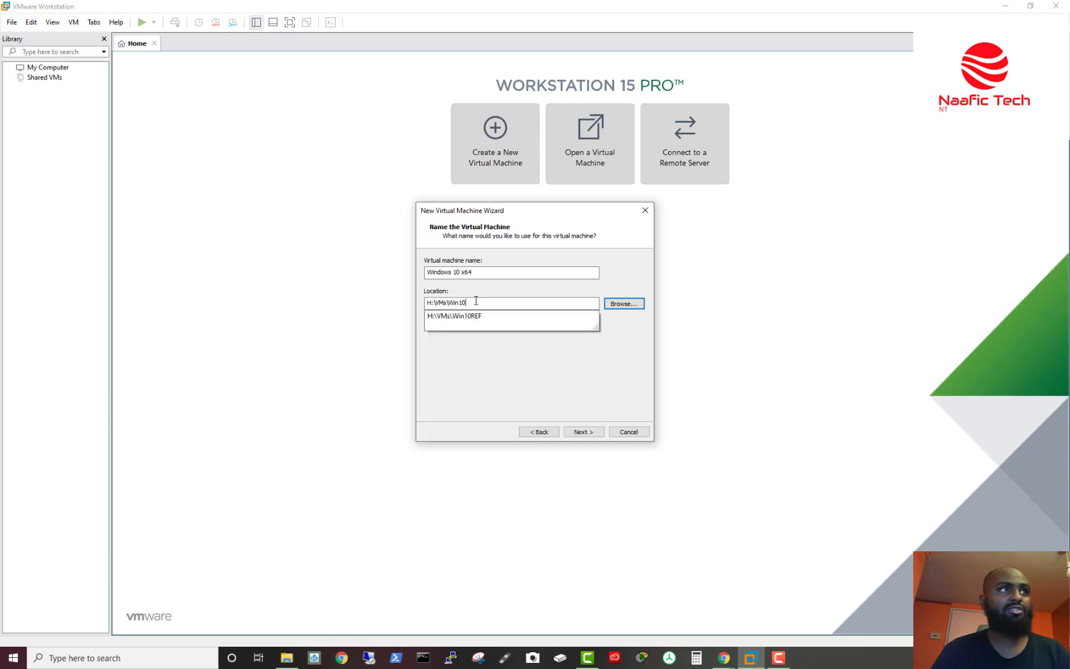
click(574, 382)
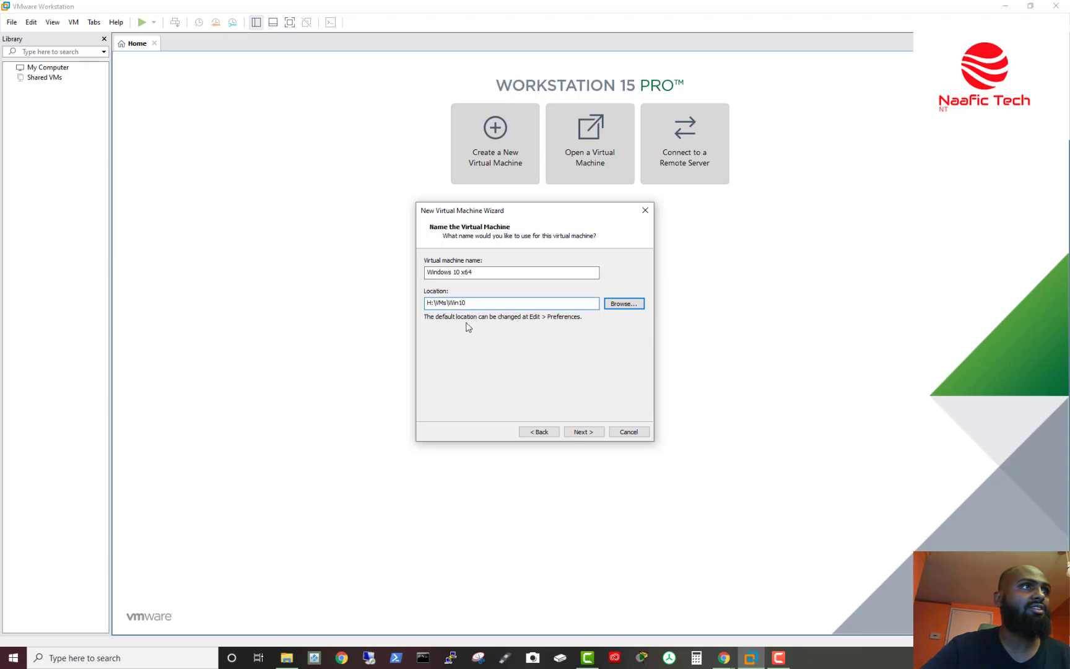
Step: Replace the default name 'Windows 10 x64' with Client1 and continue to disk size
drag(427, 302, 450, 304)
click(477, 303)
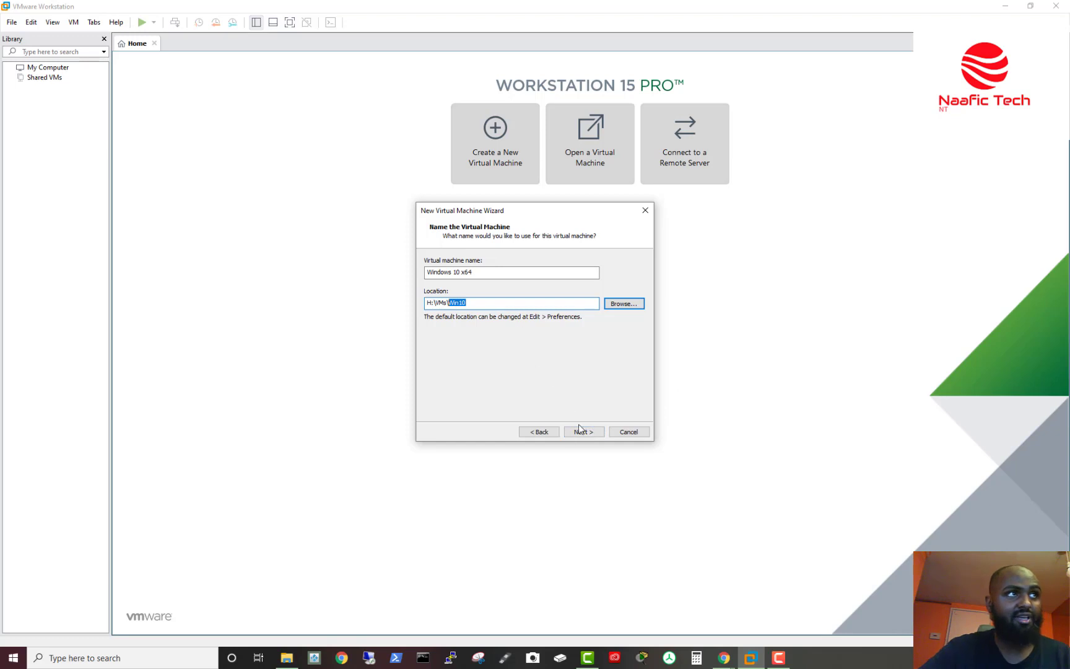
drag(493, 272, 294, 263)
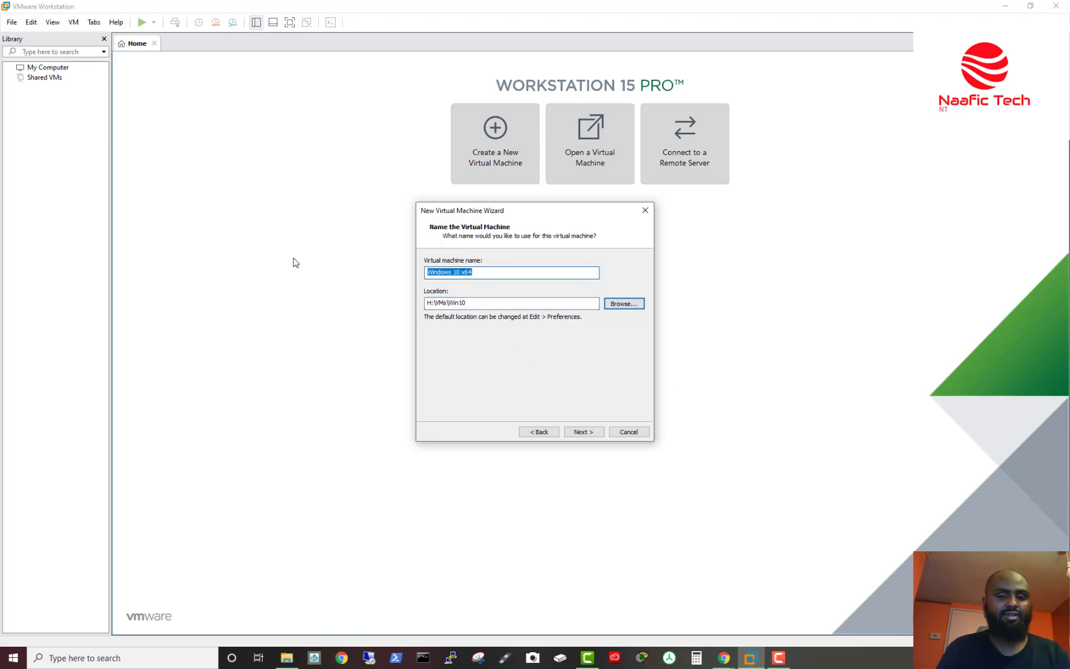
text(C)
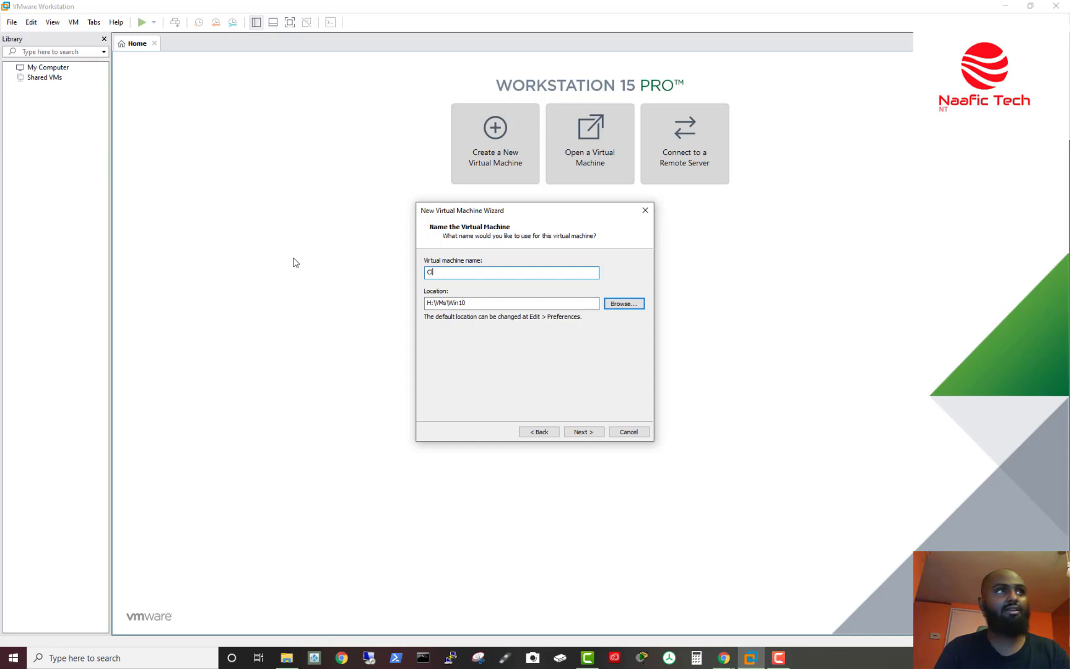
text(lient1)
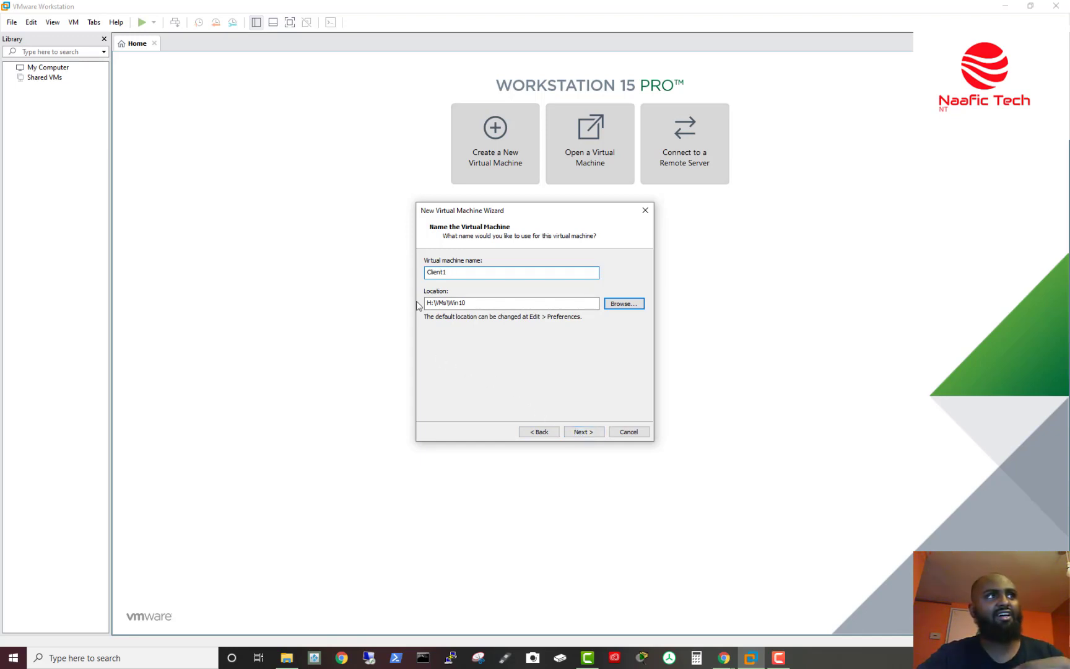
click(584, 432)
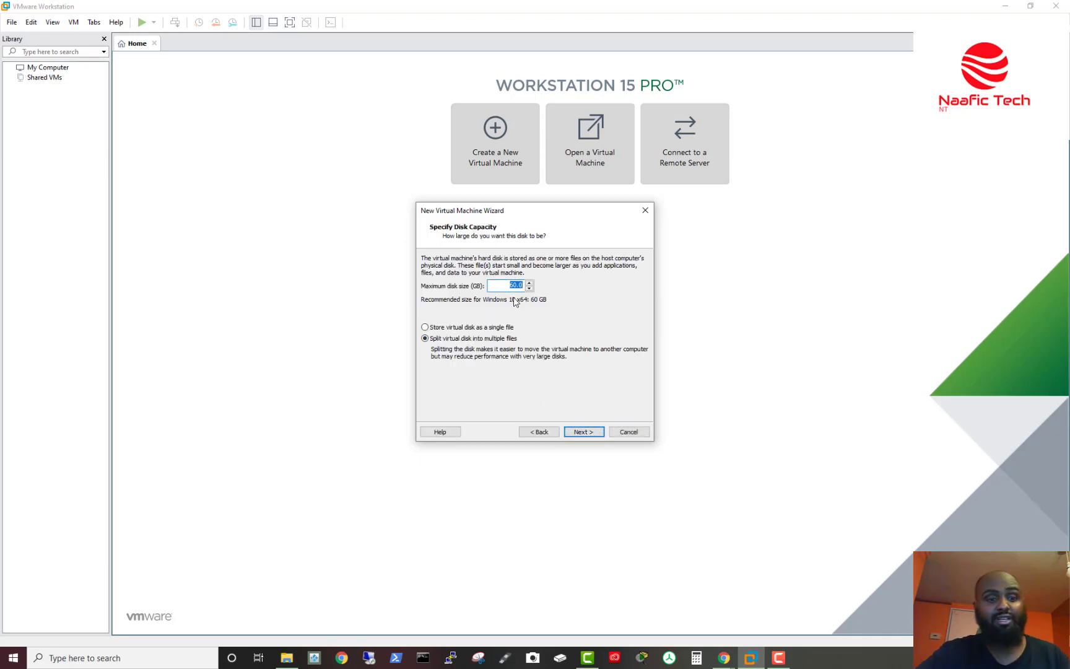
Step: Set the maximum disk size to 100 GB and continue to the summary
text(100)
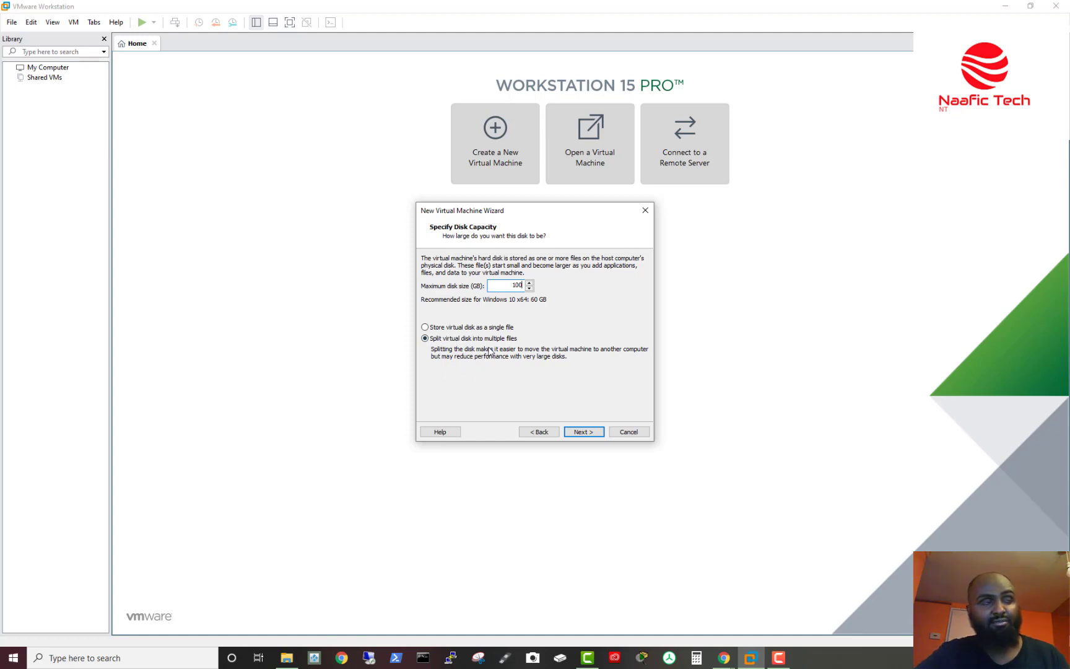
click(598, 437)
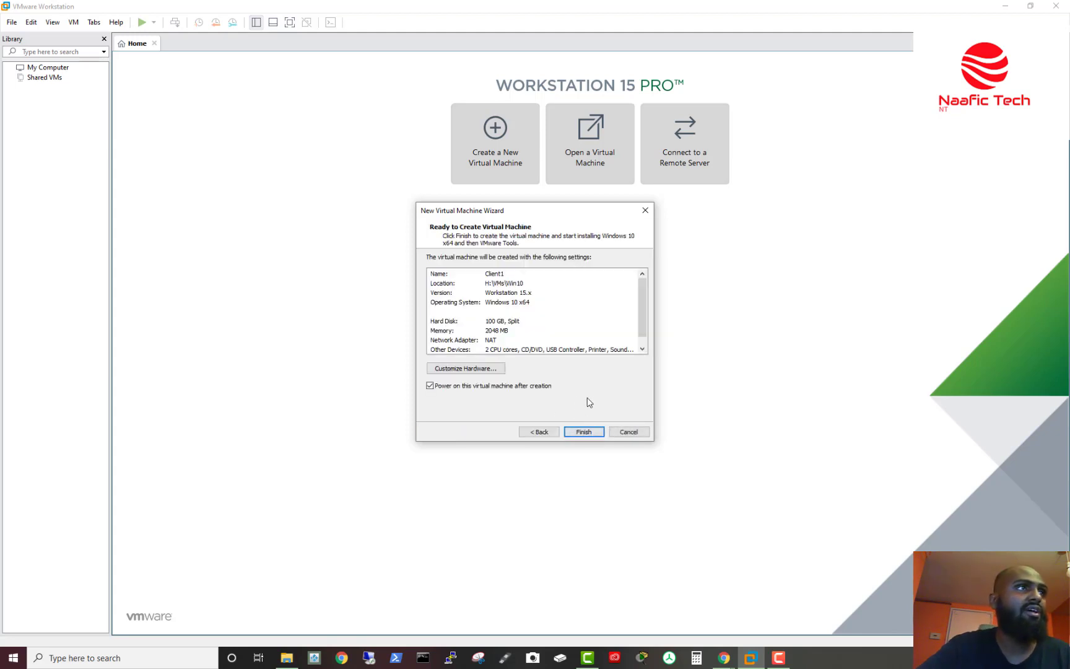
drag(645, 289, 531, 280)
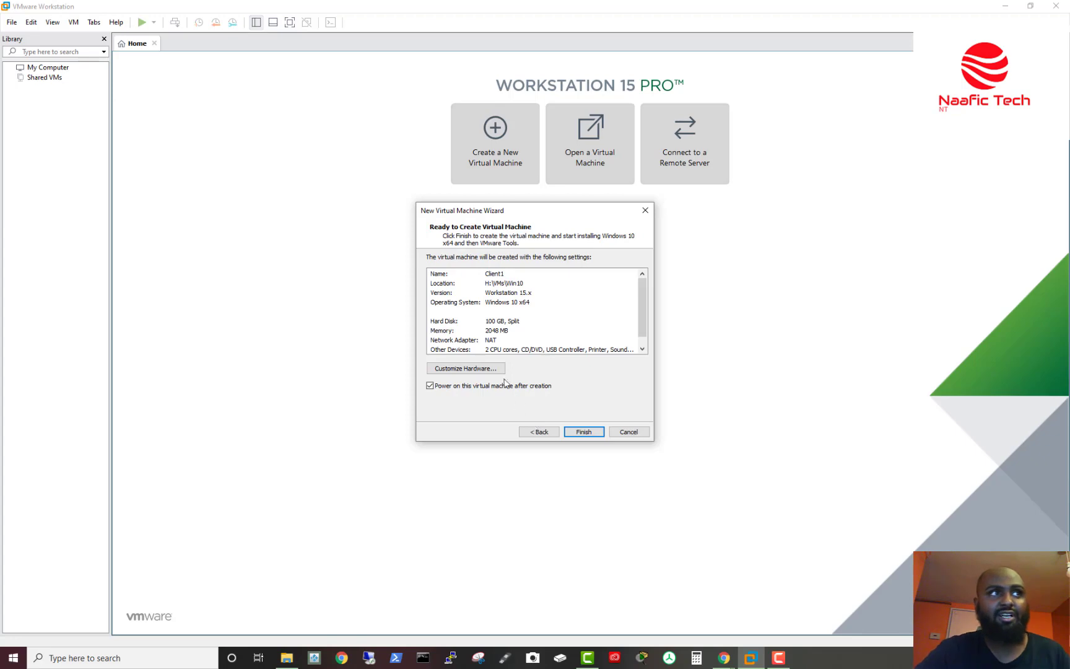
Step: In Customize Hardware, set Client1's memory to 4 GB (4096 MB)
click(476, 372)
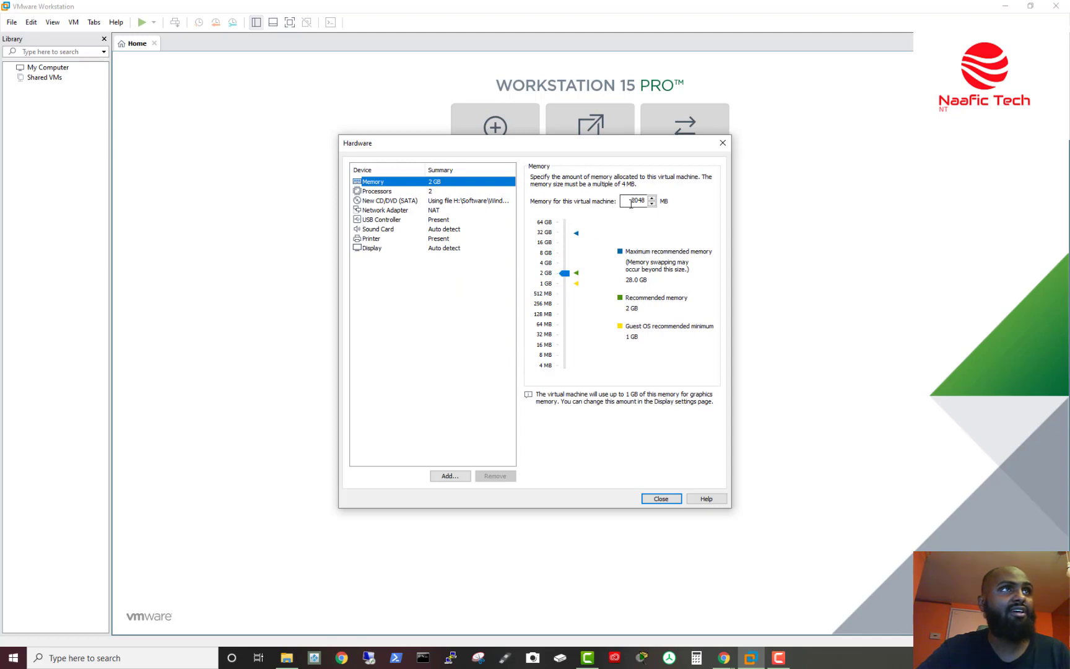
drag(565, 273, 564, 262)
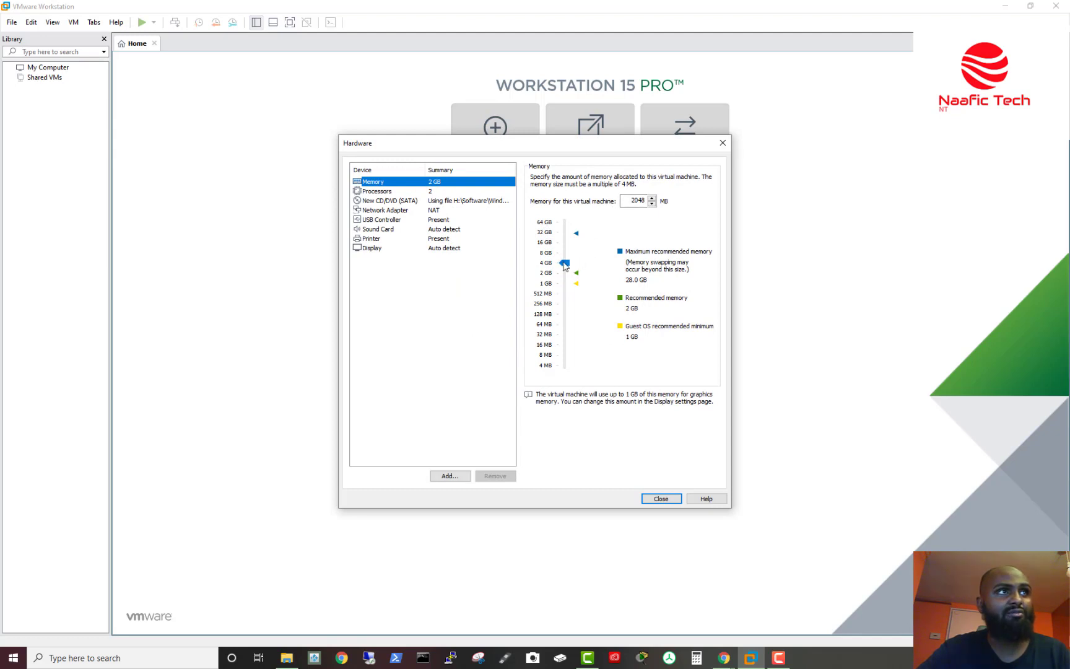
click(563, 253)
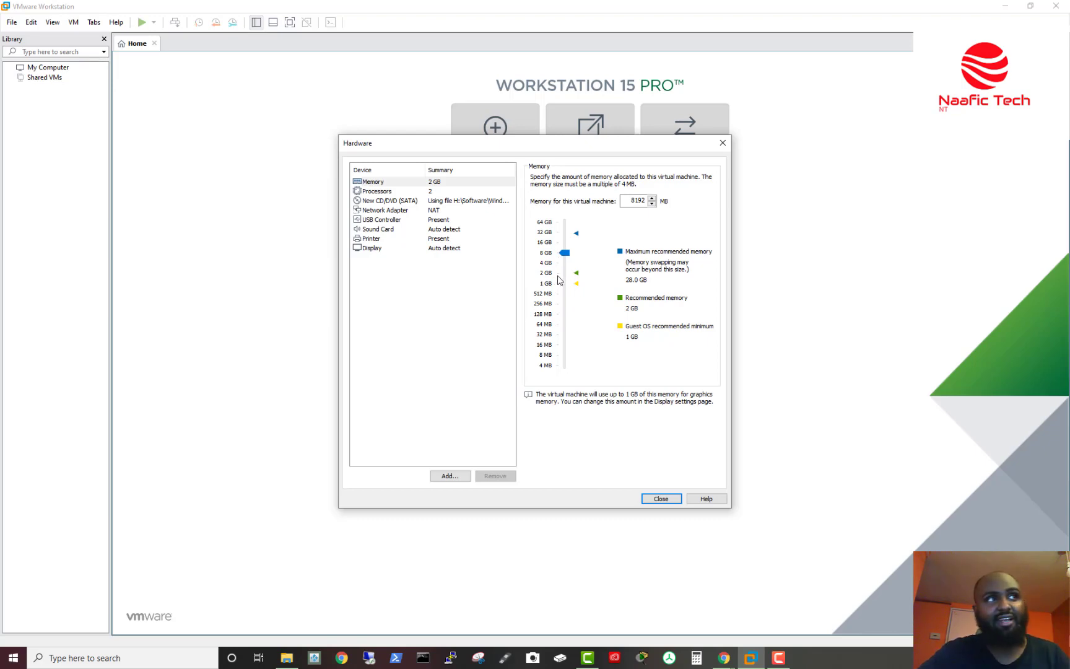
click(564, 267)
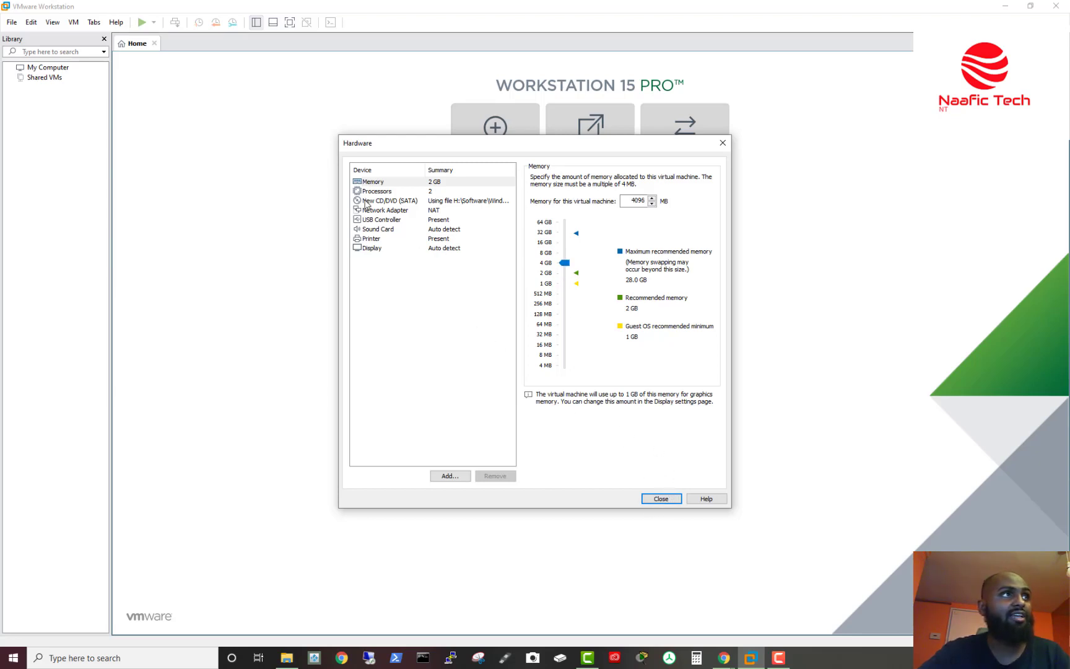
click(379, 193)
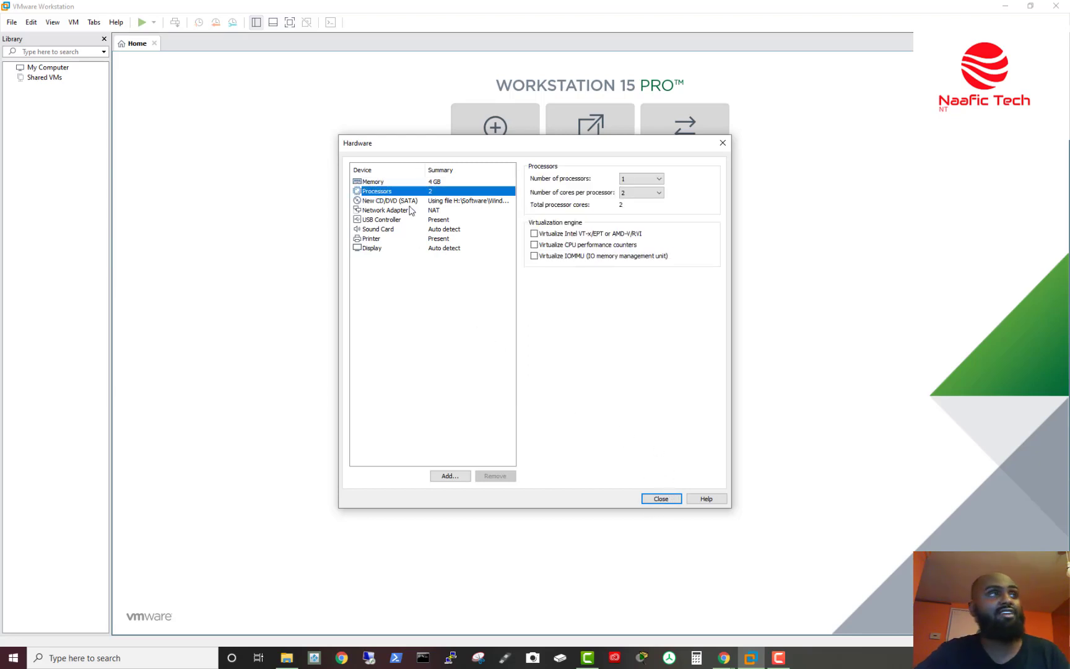
Step: Keep 1 processor with 2 cores per processor and close the Hardware settings
click(660, 182)
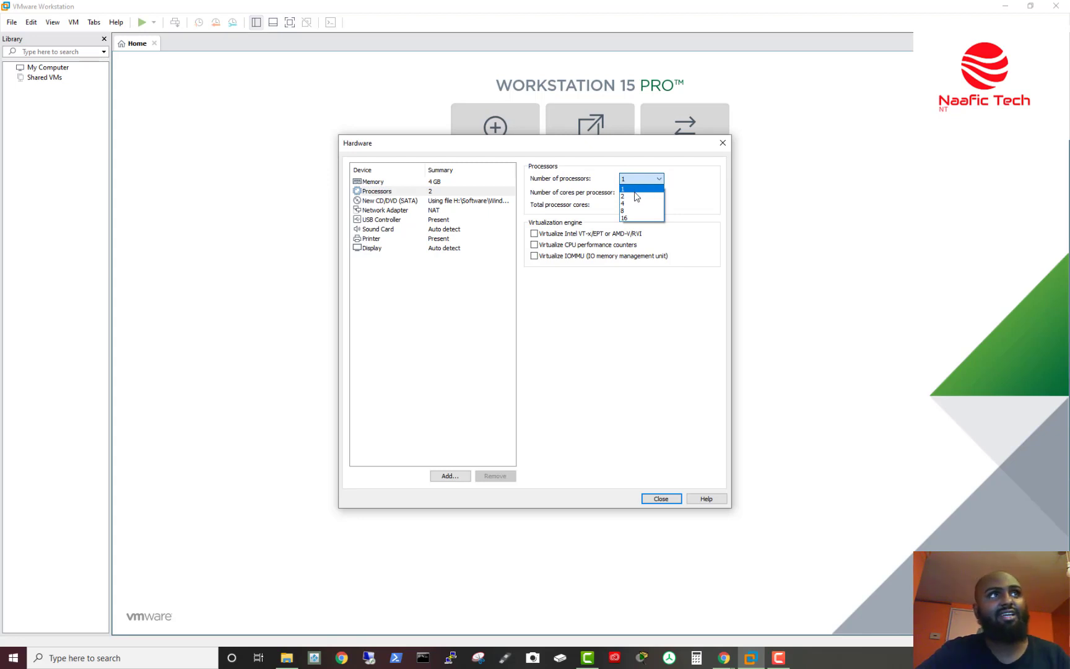
click(651, 181)
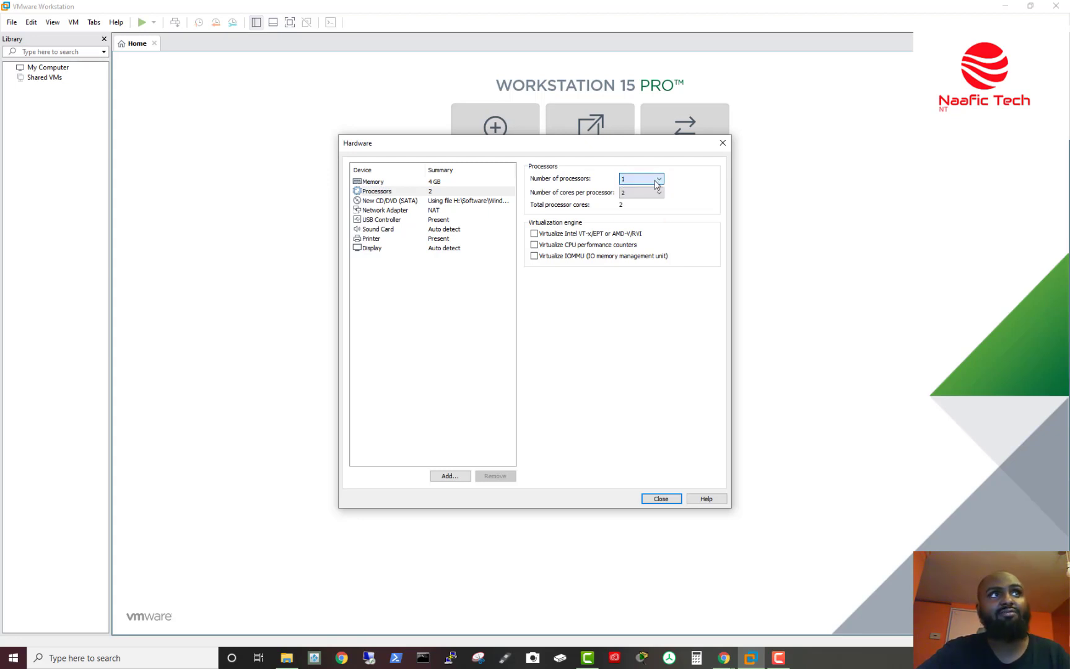
key(Tab)
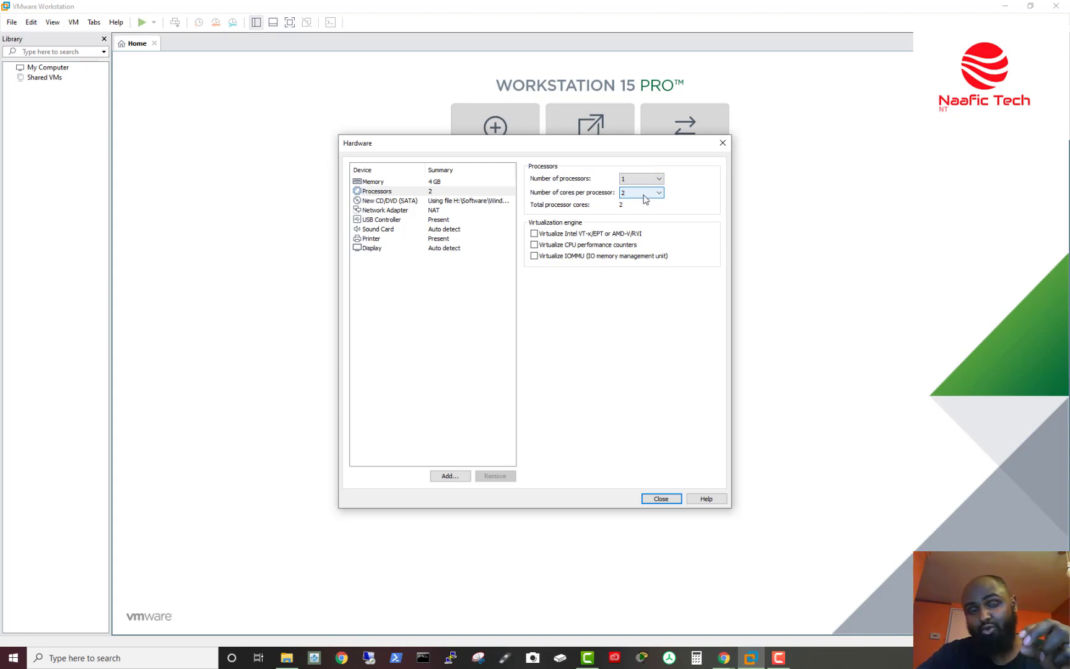
click(645, 197)
click(646, 197)
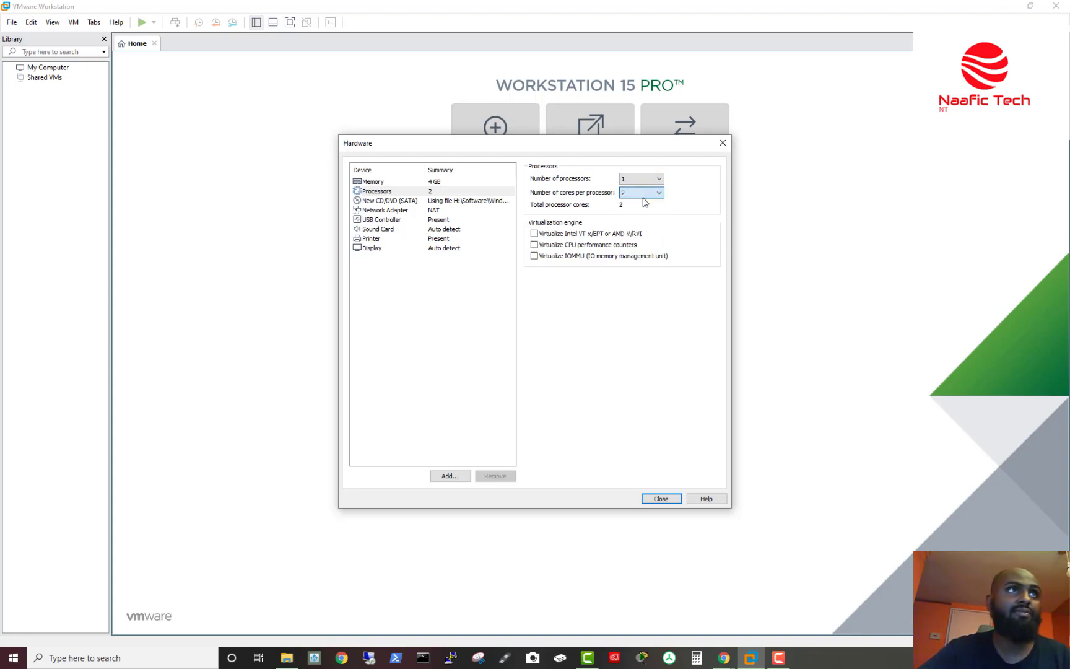
click(662, 498)
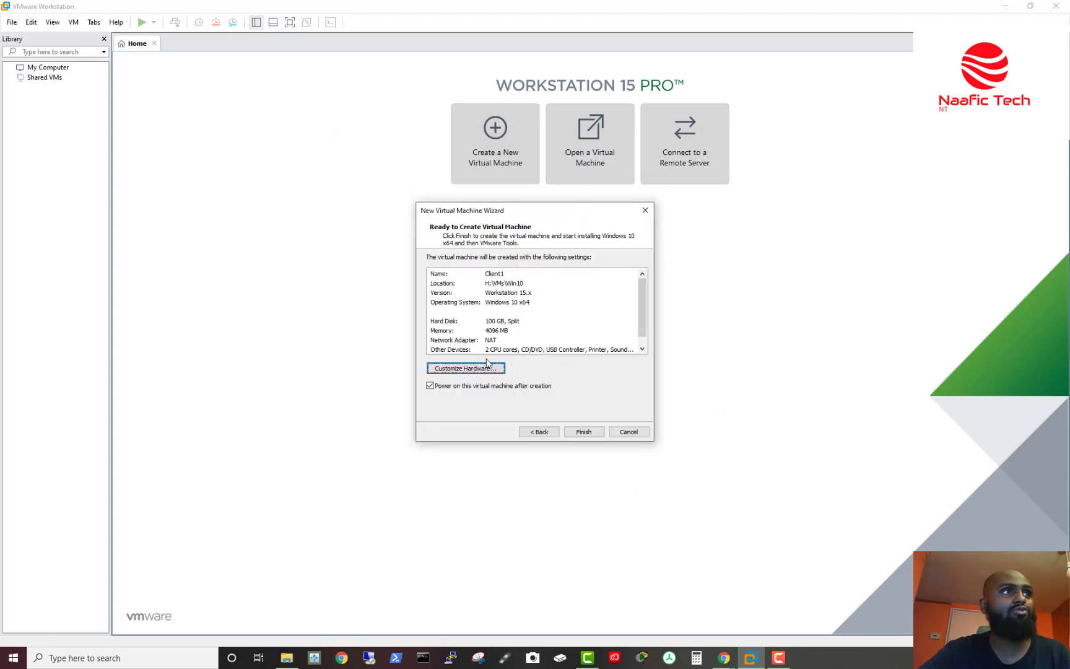
Step: Finish the wizard to create and power on Client1
click(597, 432)
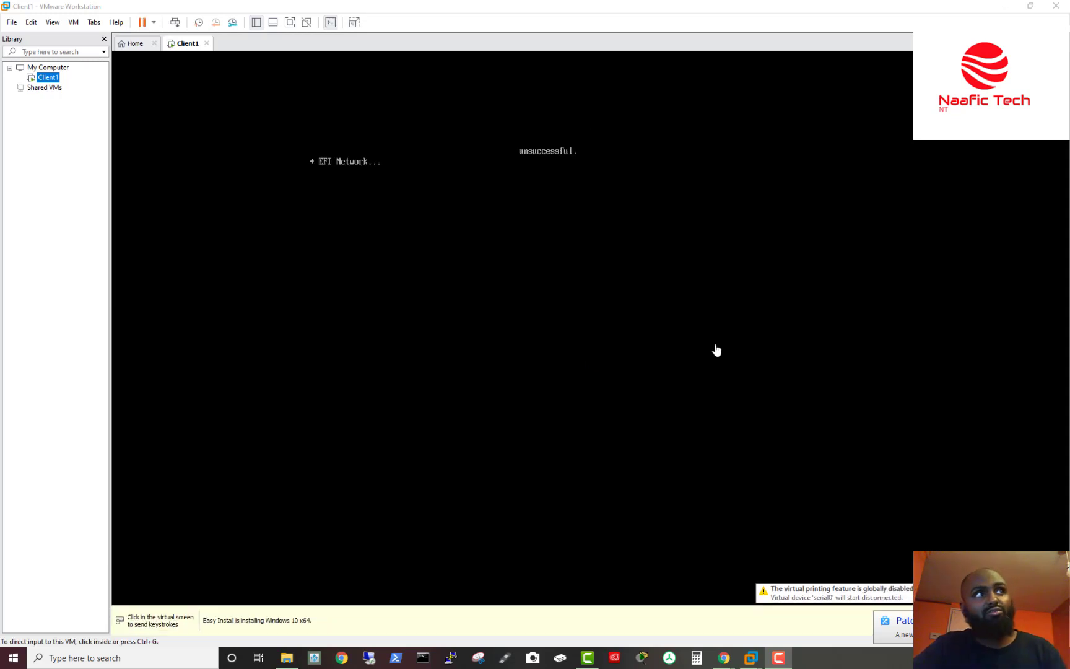
Step: Reset Client1 from the power menu so it restarts at the CD/DVD boot prompt
click(521, 170)
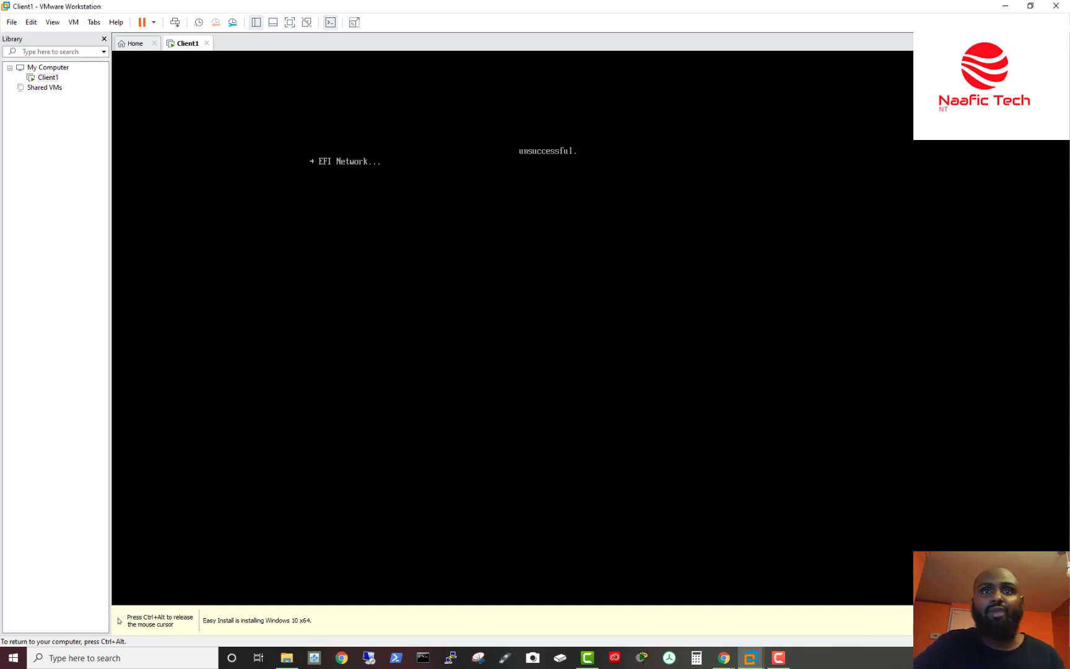
key(ctrl+alt)
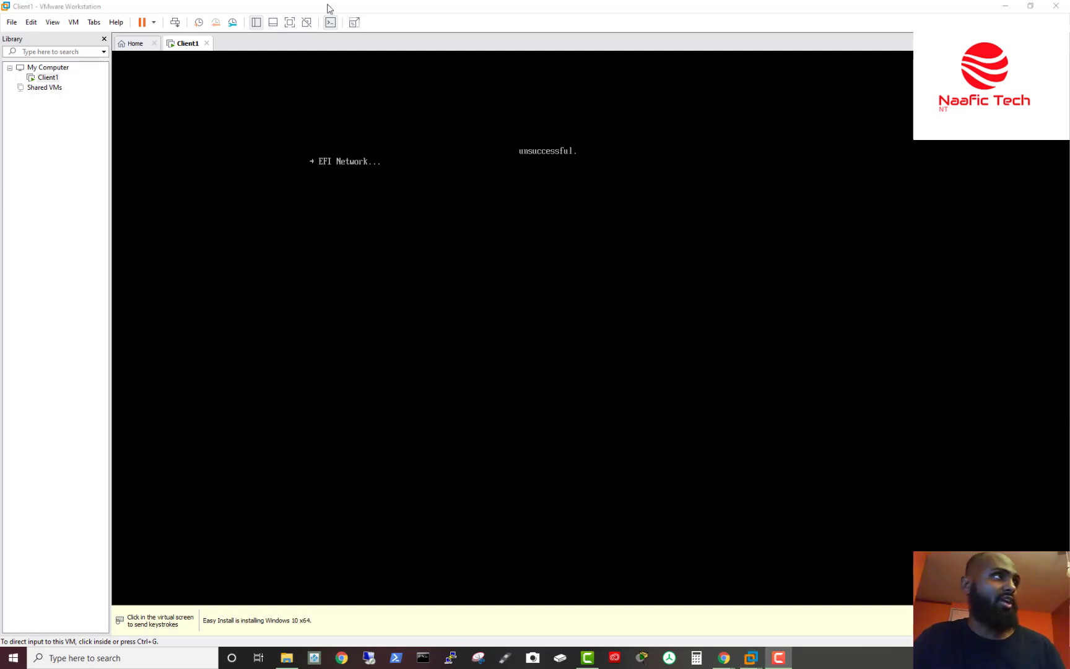
click(156, 24)
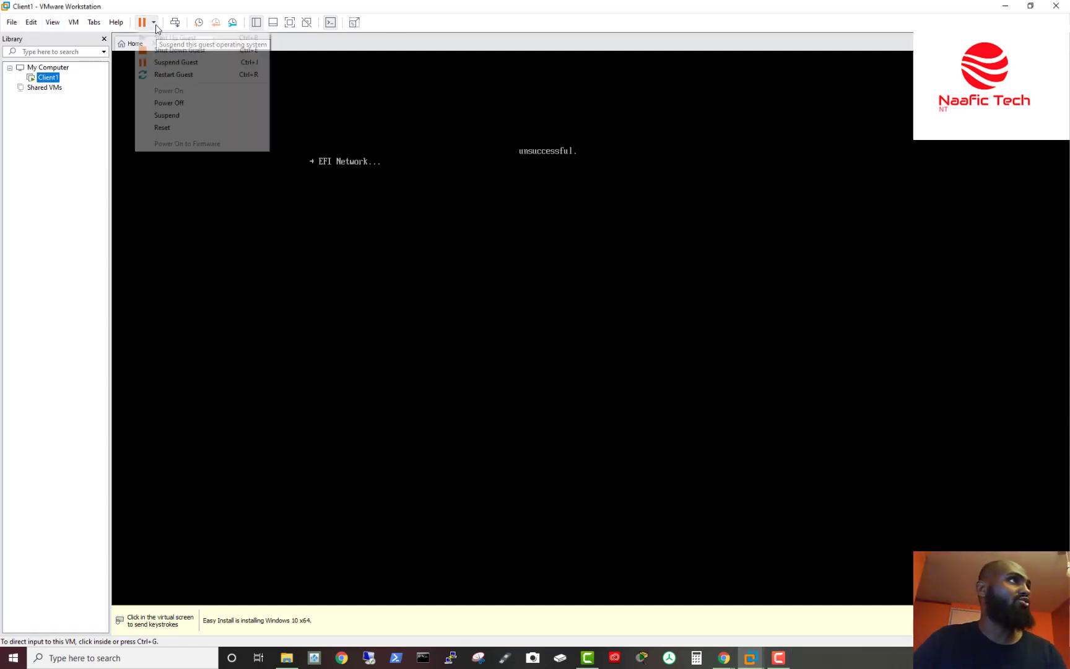
click(200, 128)
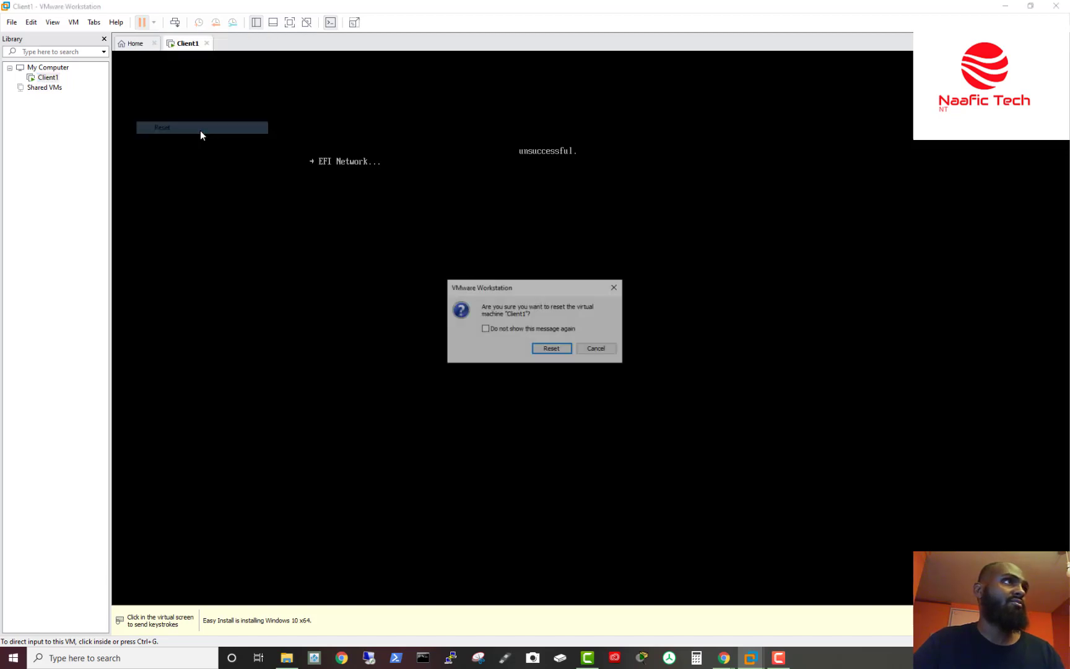
click(552, 350)
click(490, 259)
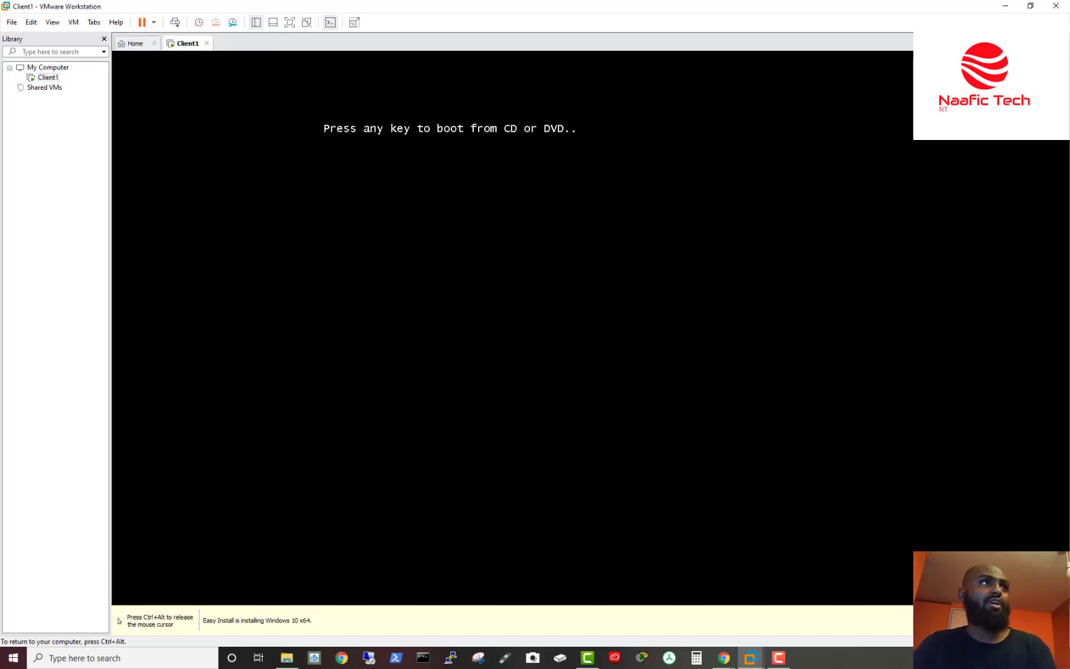
Step: Boot Client1 from the Windows 10 installation disc and release input to the host while Setup copies files
key(Return)
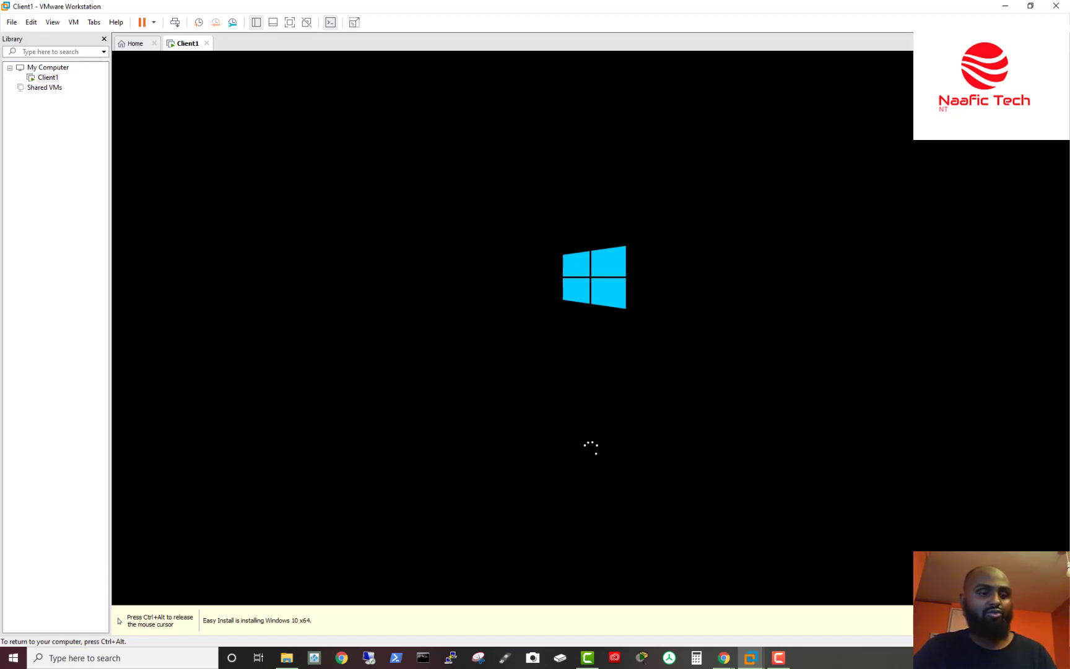
key(ctrl+alt)
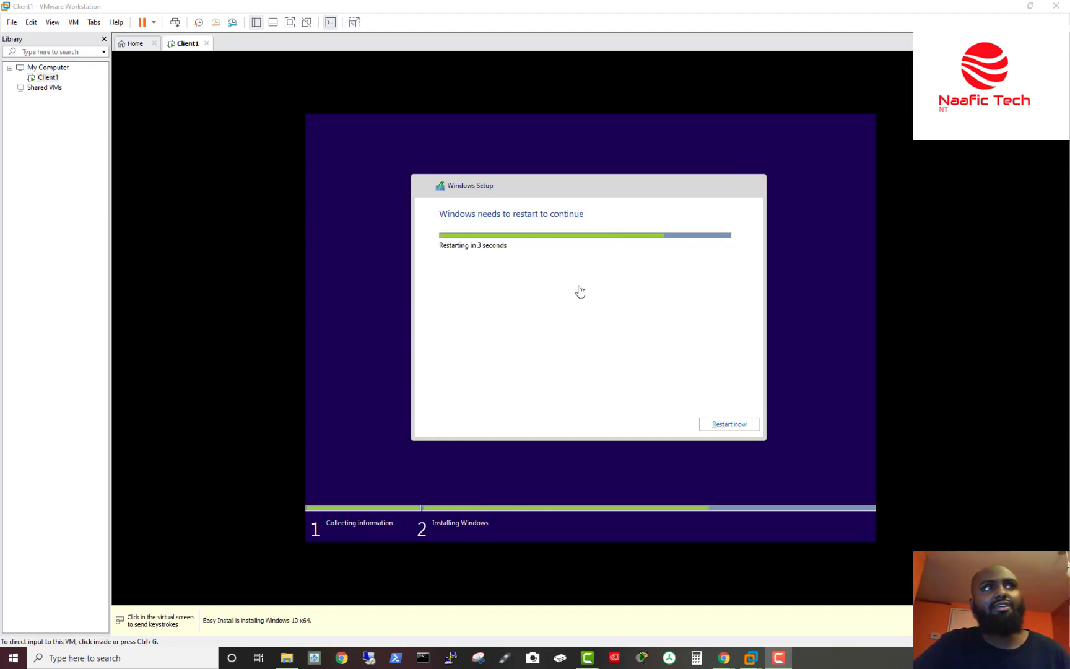
Step: Restart the guest immediately from Windows Setup and release input to the host until the lock screen
click(727, 426)
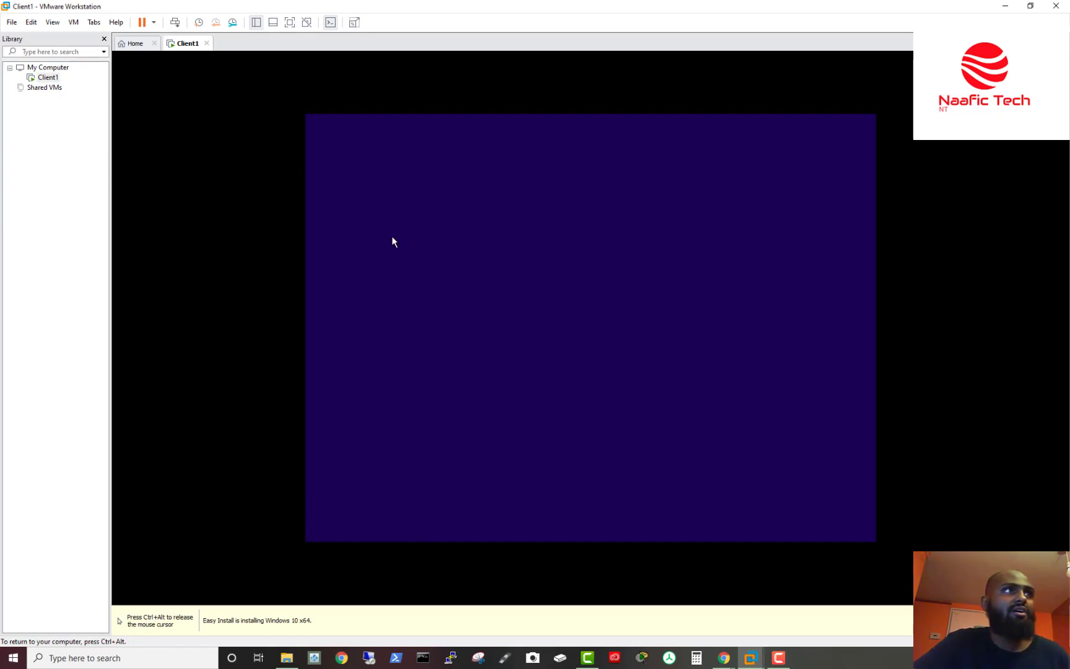
key(ctrl+alt)
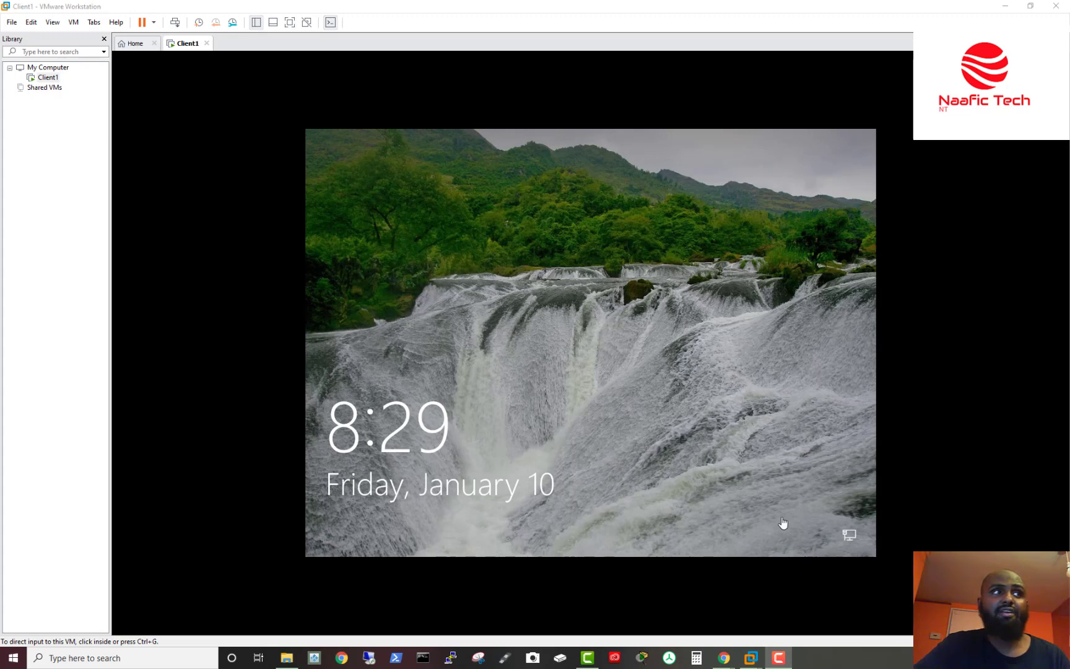
Step: Dismiss the Windows 10 lock screen and sign in with the account password
click(542, 394)
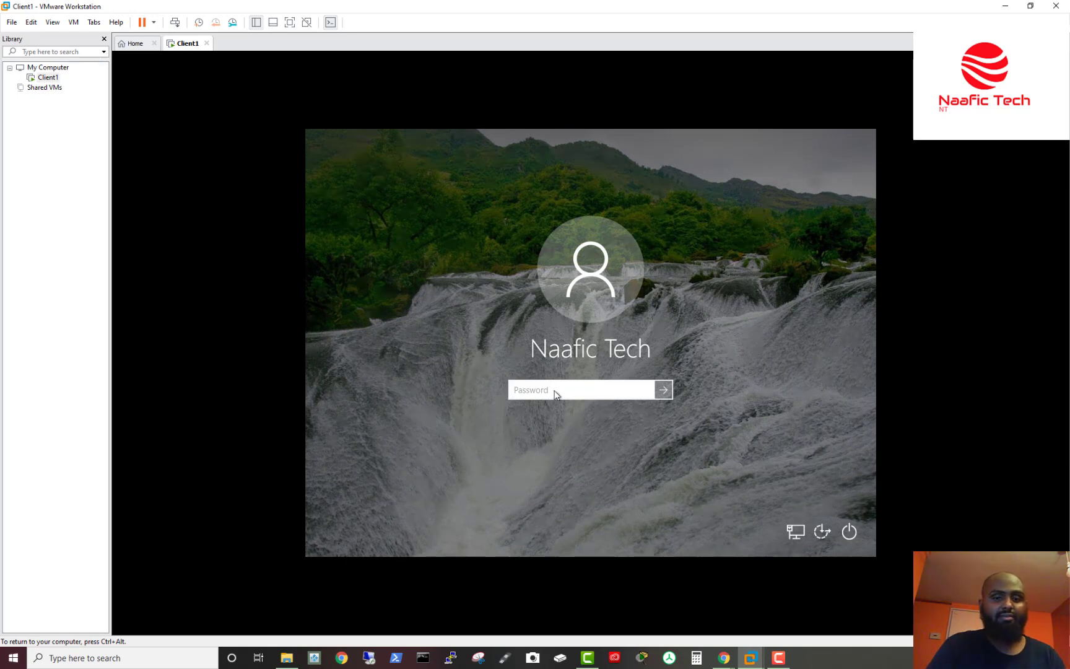
text(•••)
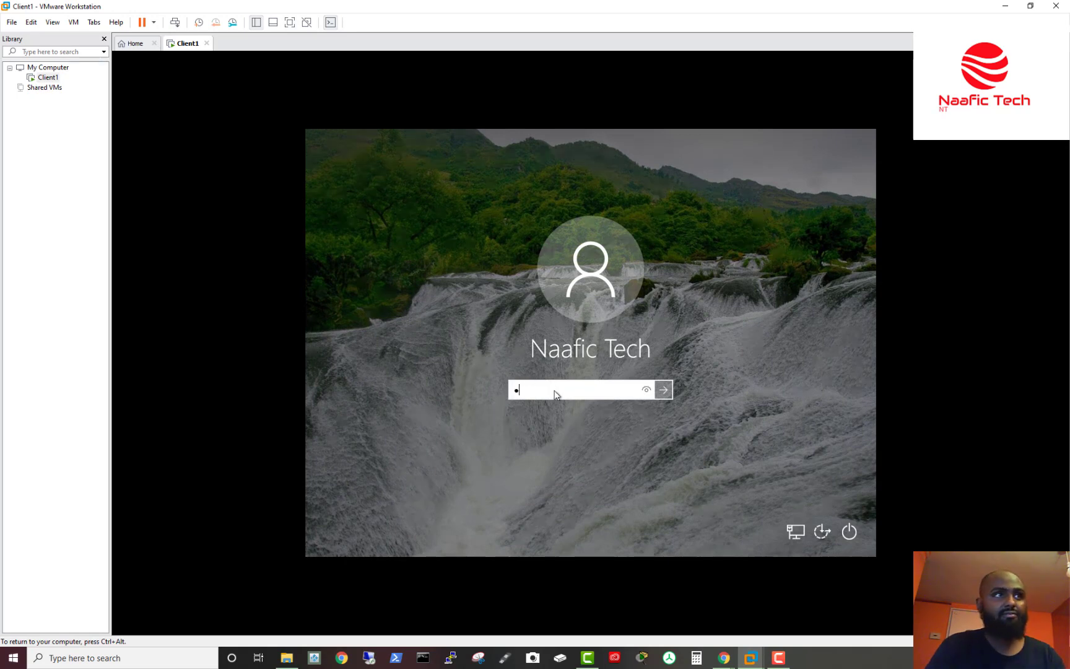
text(••)
key(Return)
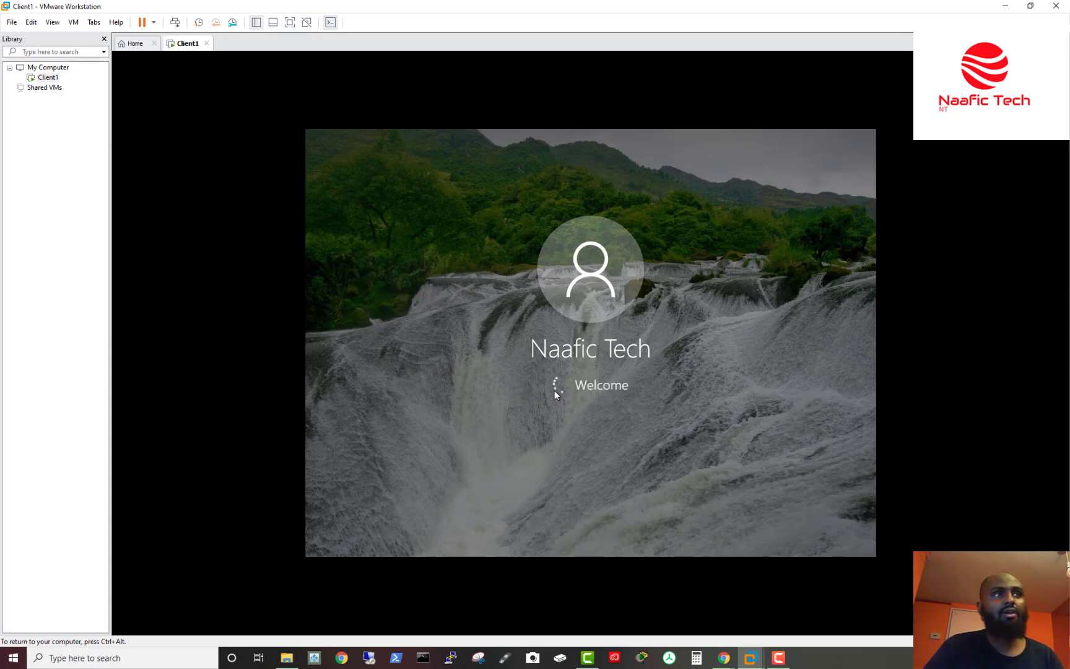